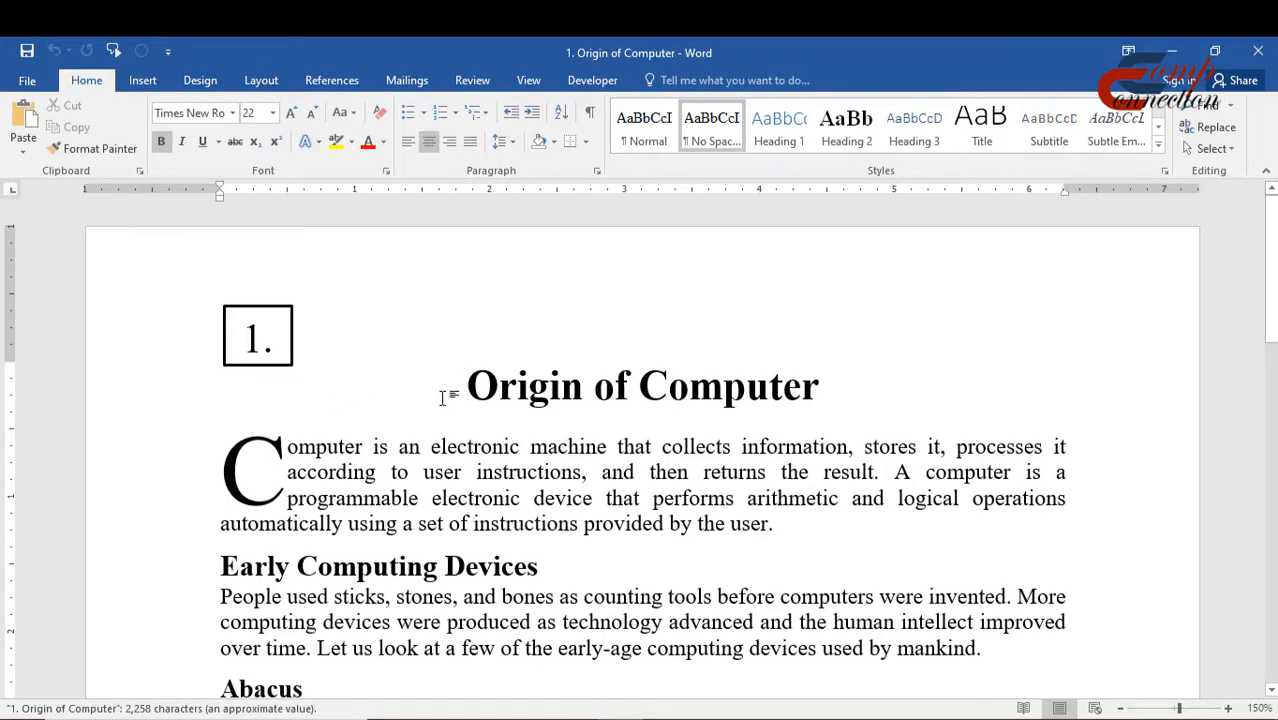
- Examine the titles of the three source documents: Origin of Computer, History of Network Technology and HOW COMPUTERS CHANGED OUR LIFE
left_click_drag(451, 385, 820, 382)
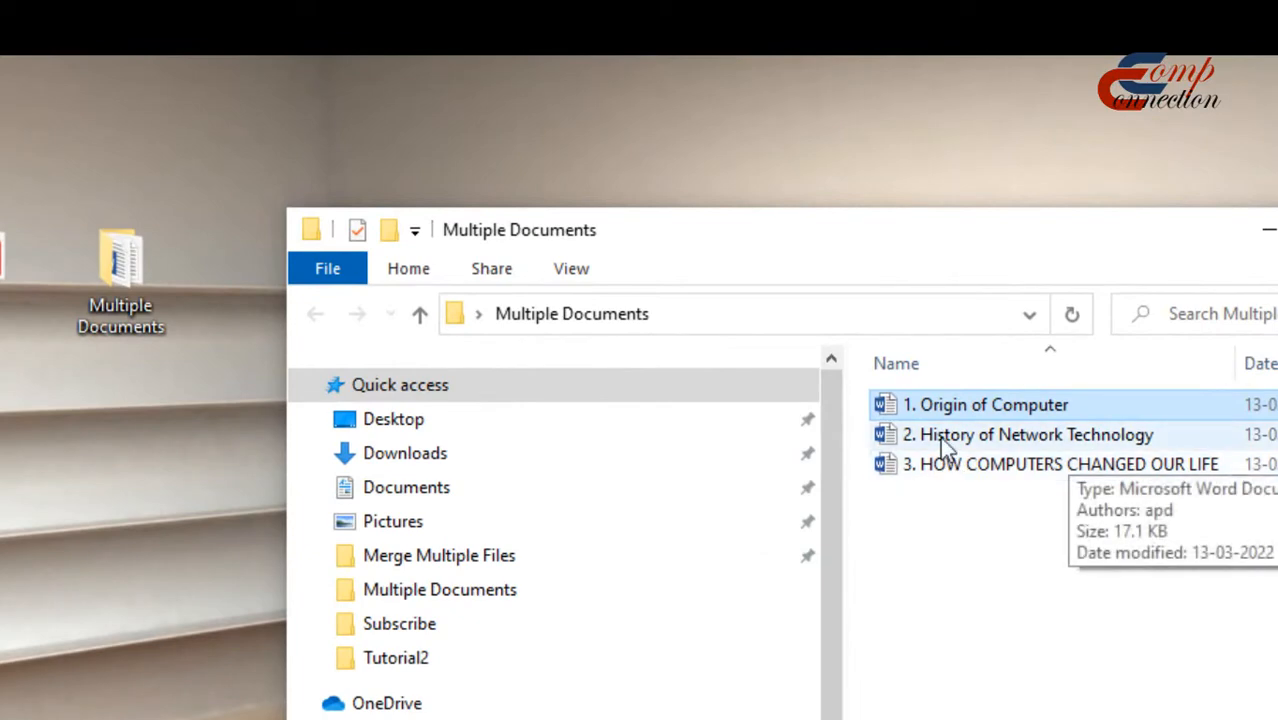
left_click(940, 437)
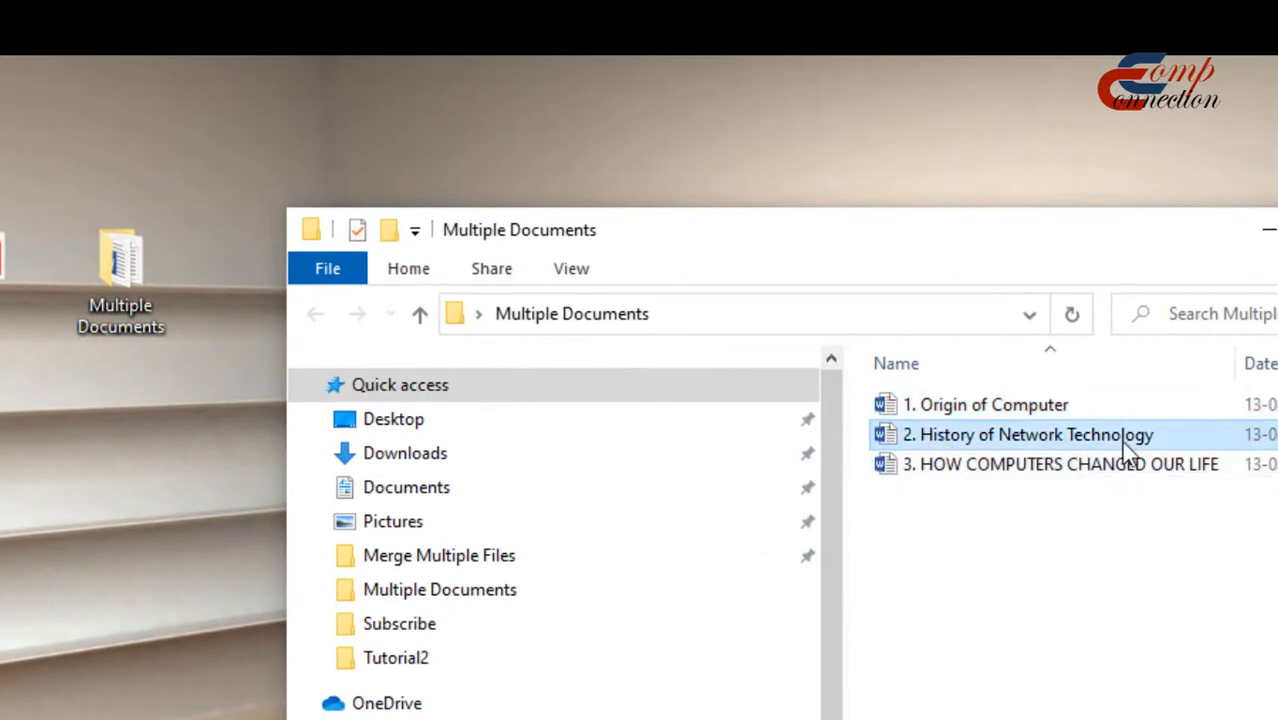
double_click(1070, 437)
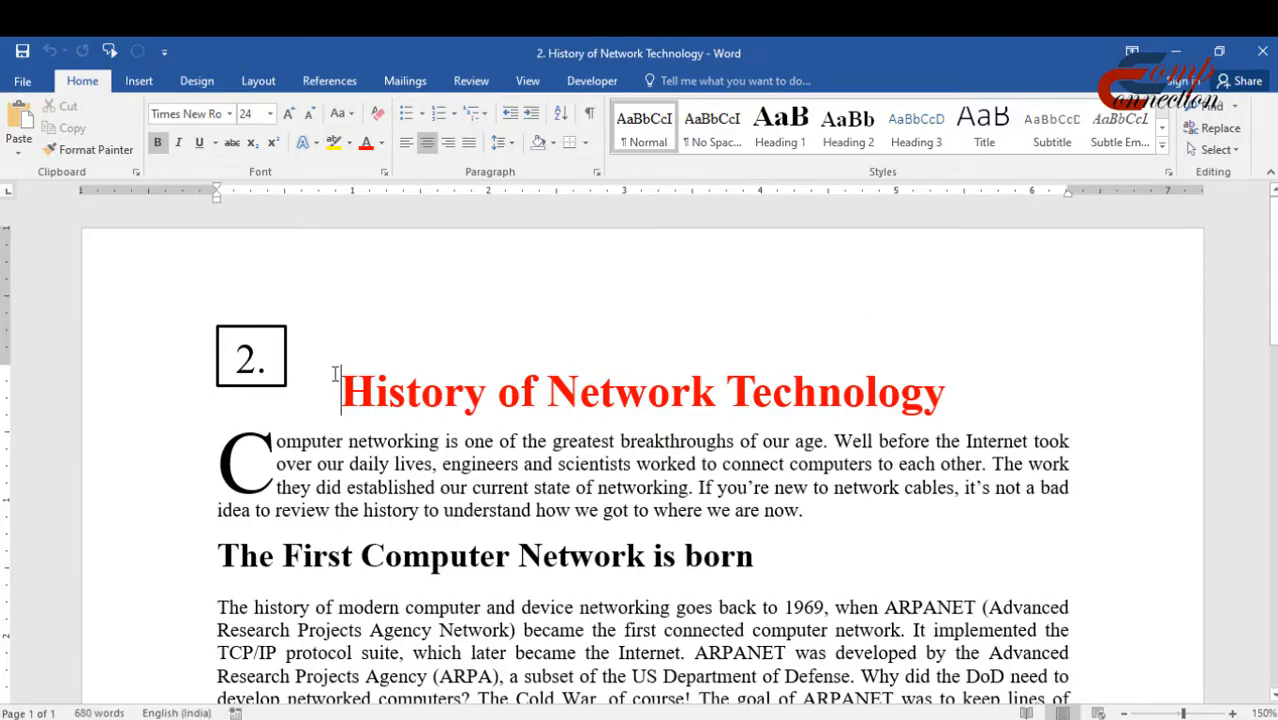
left_click_drag(336, 390, 968, 410)
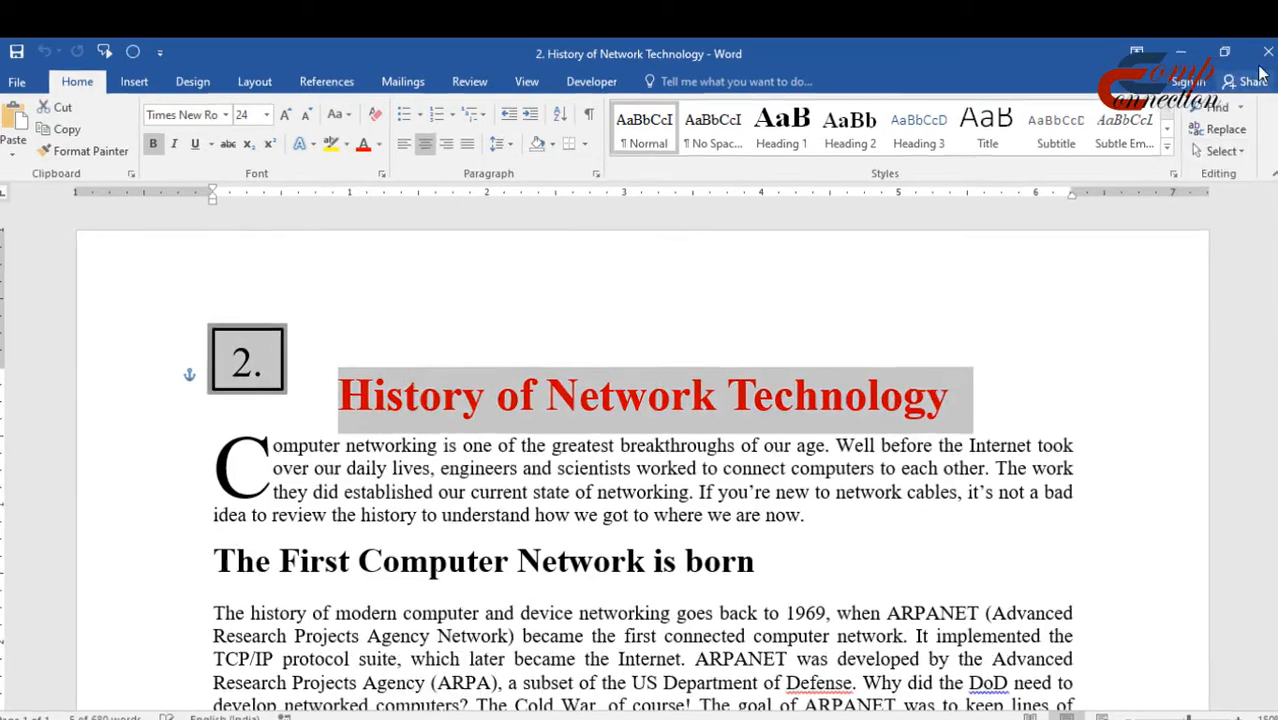
left_click(1268, 51)
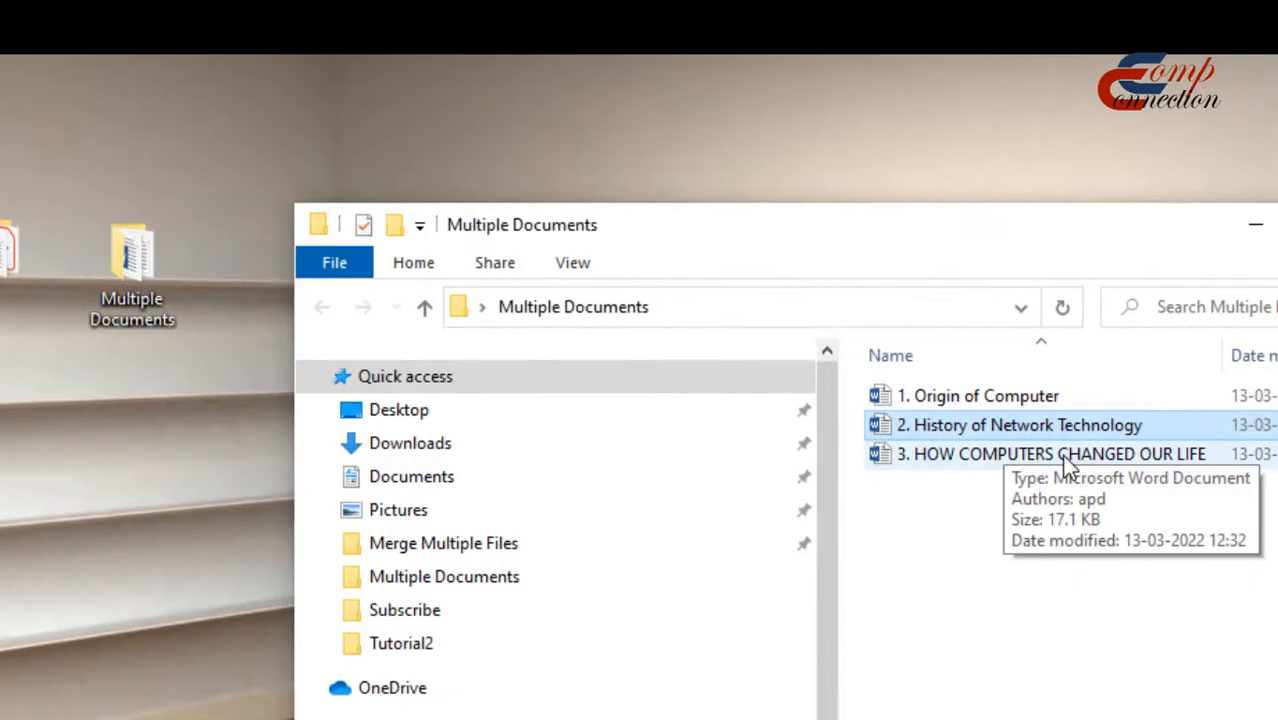
double_click(1062, 455)
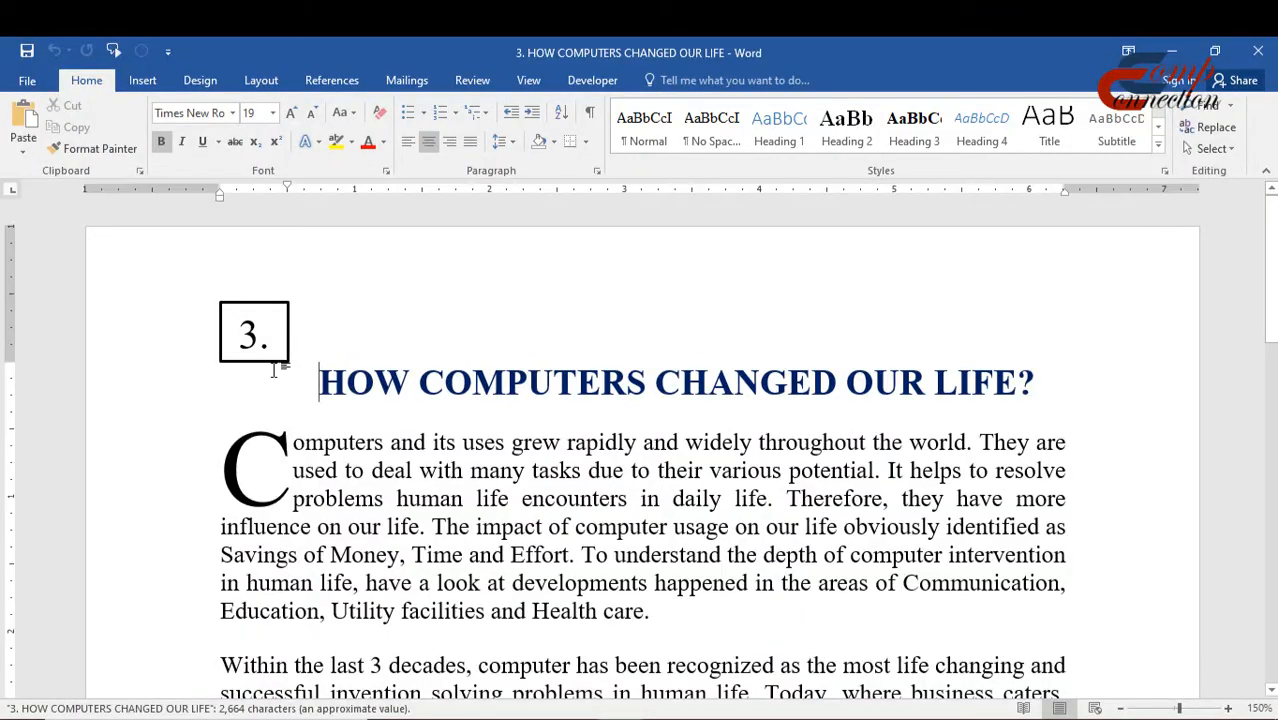
left_click_drag(274, 371, 1018, 385)
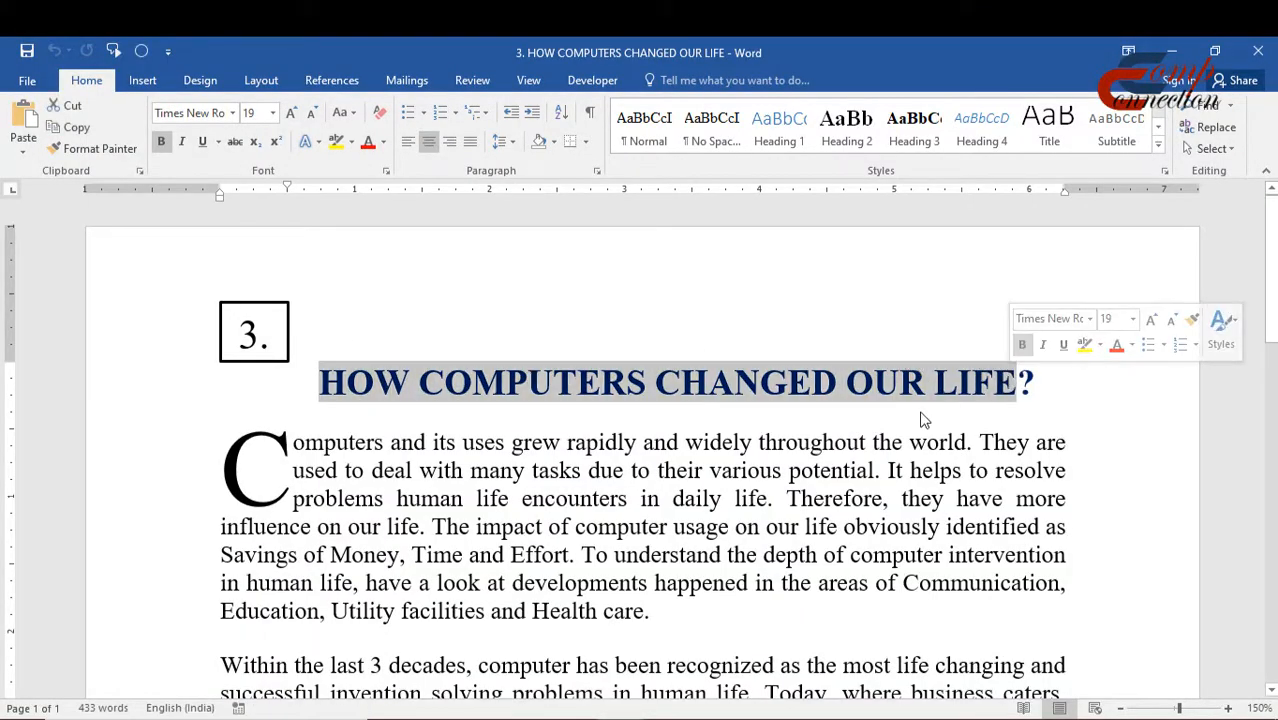
left_click(1064, 288)
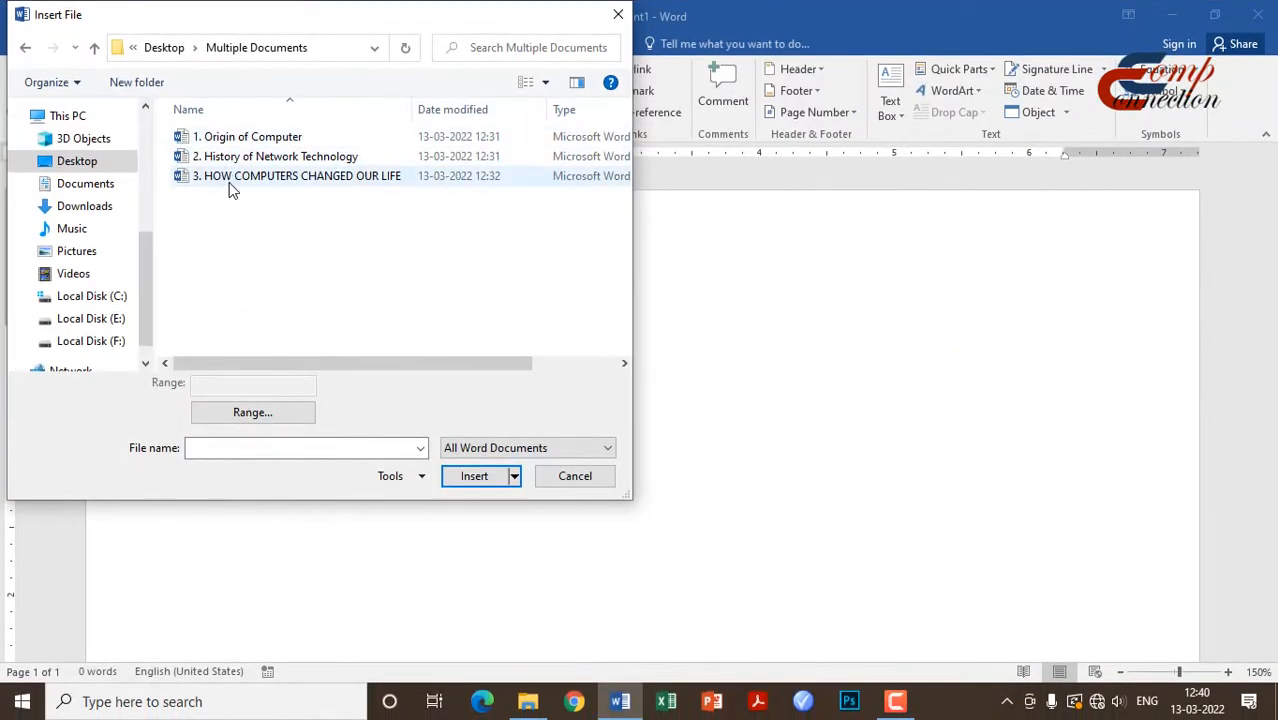
- Insert the text of all three files in the Multiple Documents folder into the blank document, selecting file 3 first and file 1 last
left_click(229, 182)
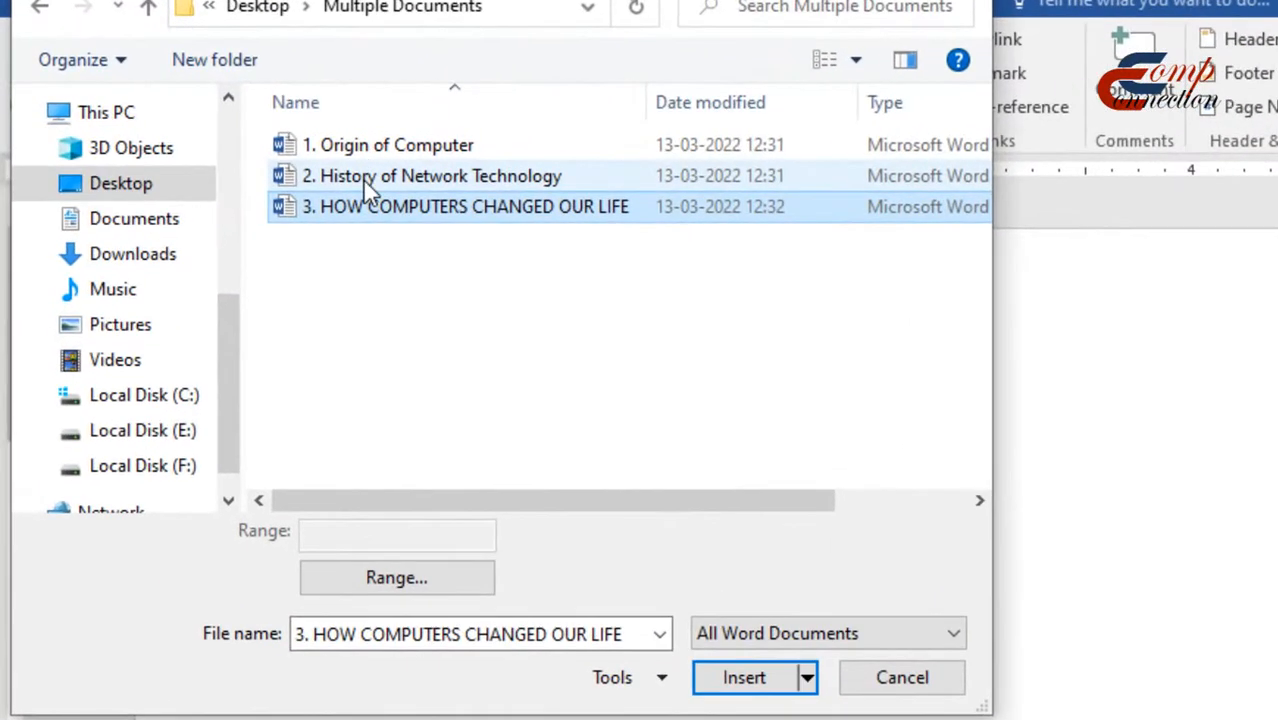
left_click(365, 176, "ctrl")
left_click(365, 145, "ctrl")
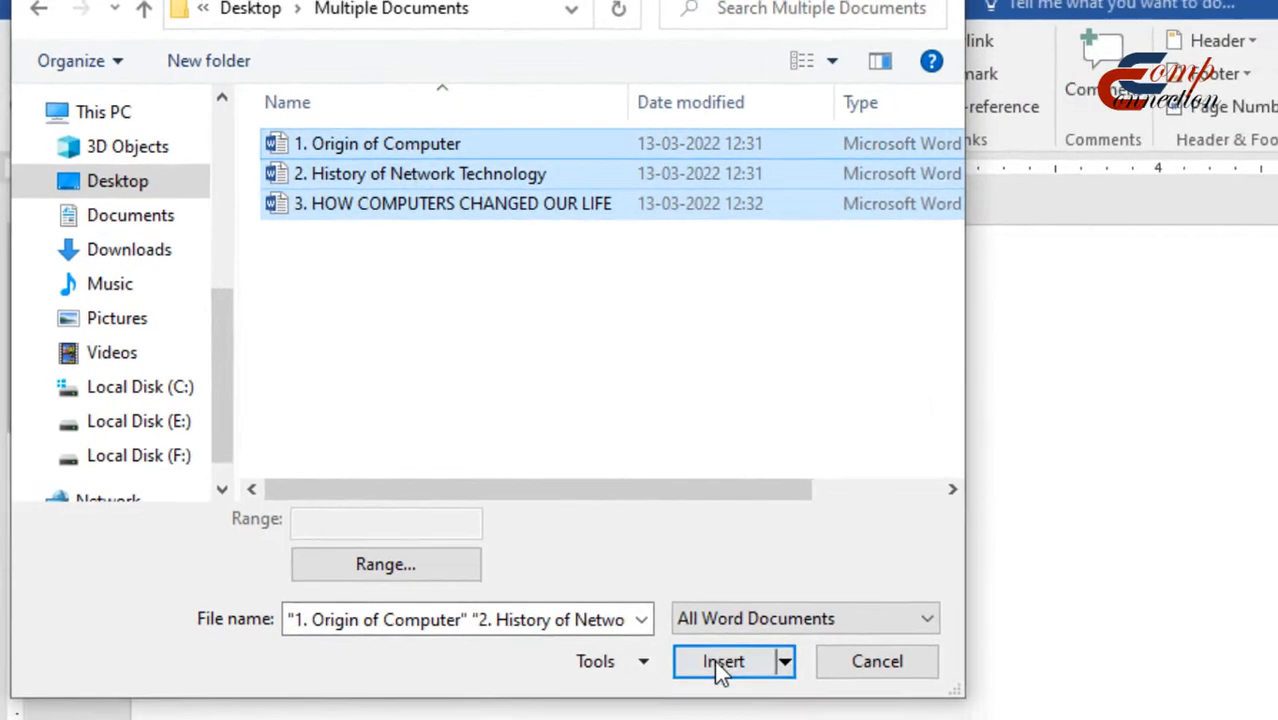
left_click(722, 661)
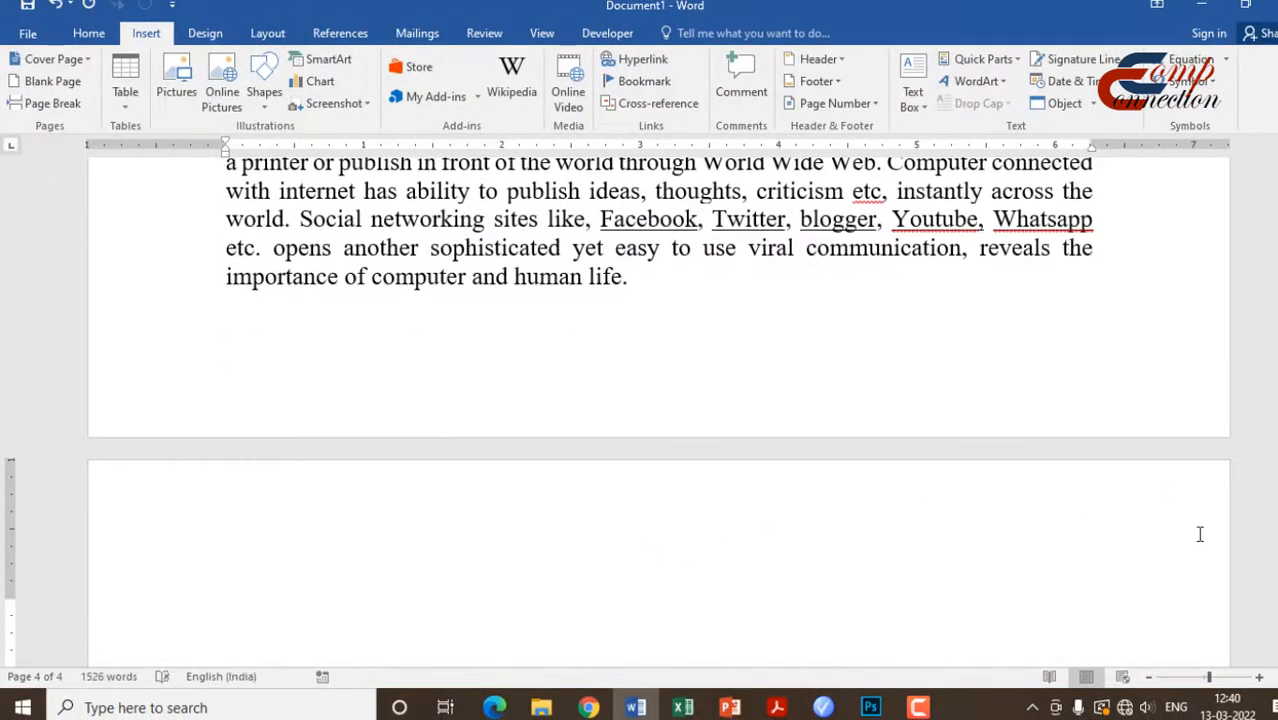
- Review the merged document from the beginning, checking the headings and formatting of chapters 1, 2 and 3
left_click_drag(1276, 540, 1276, 160)
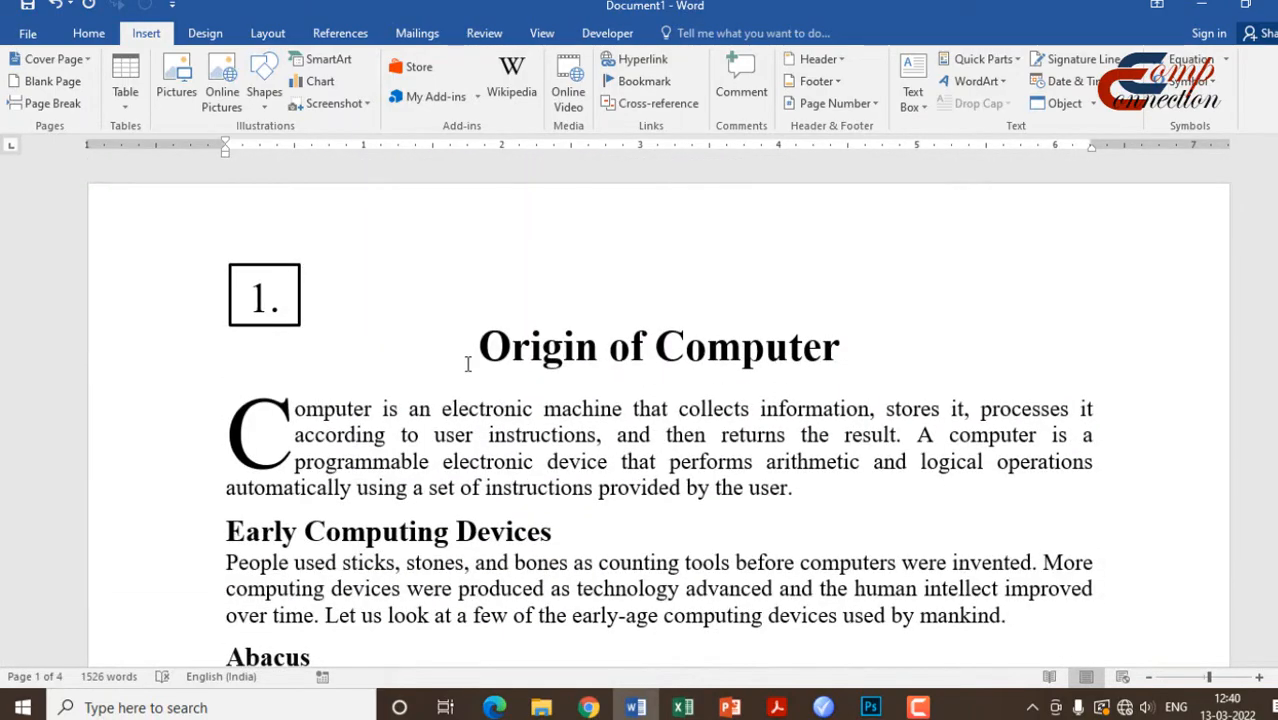
scroll(495, 402, "down", 4)
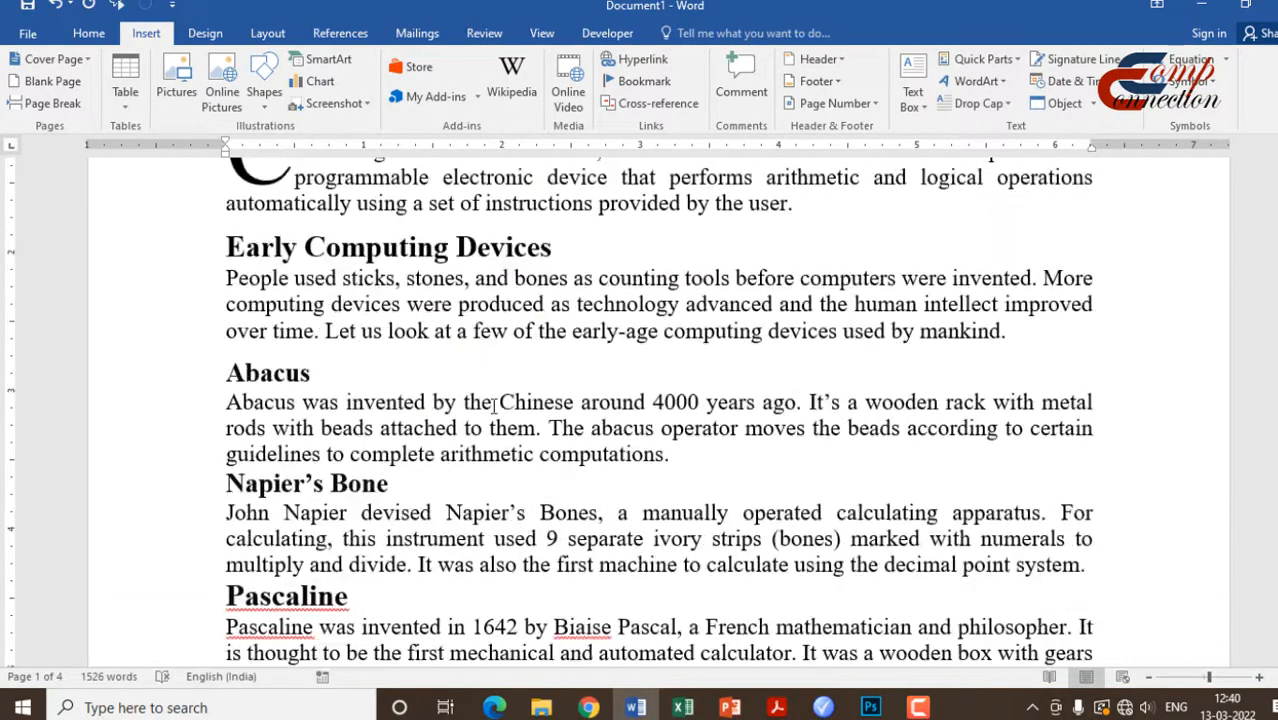
scroll(495, 402, "down", 20)
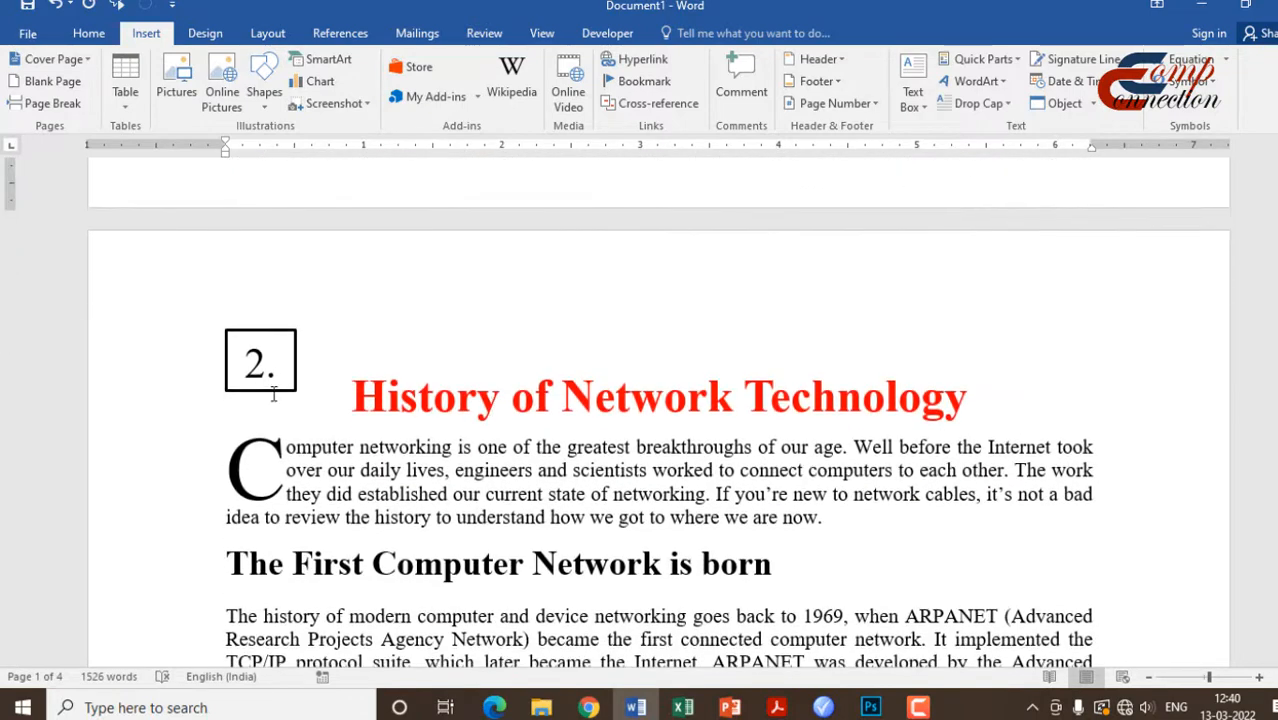
mouse_move(258, 391)
left_mouse_down()
mouse_move(458, 386)
mouse_move(238, 392)
left_mouse_up()
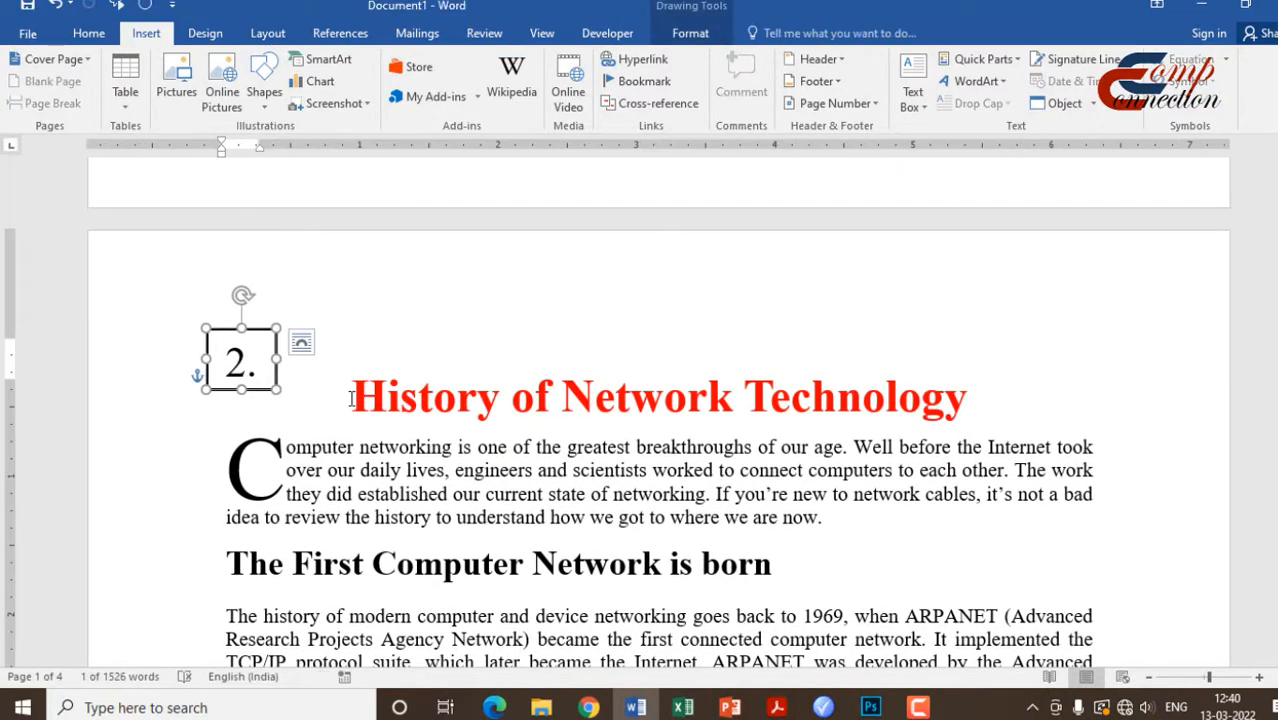
left_click_drag(350, 397, 1004, 398)
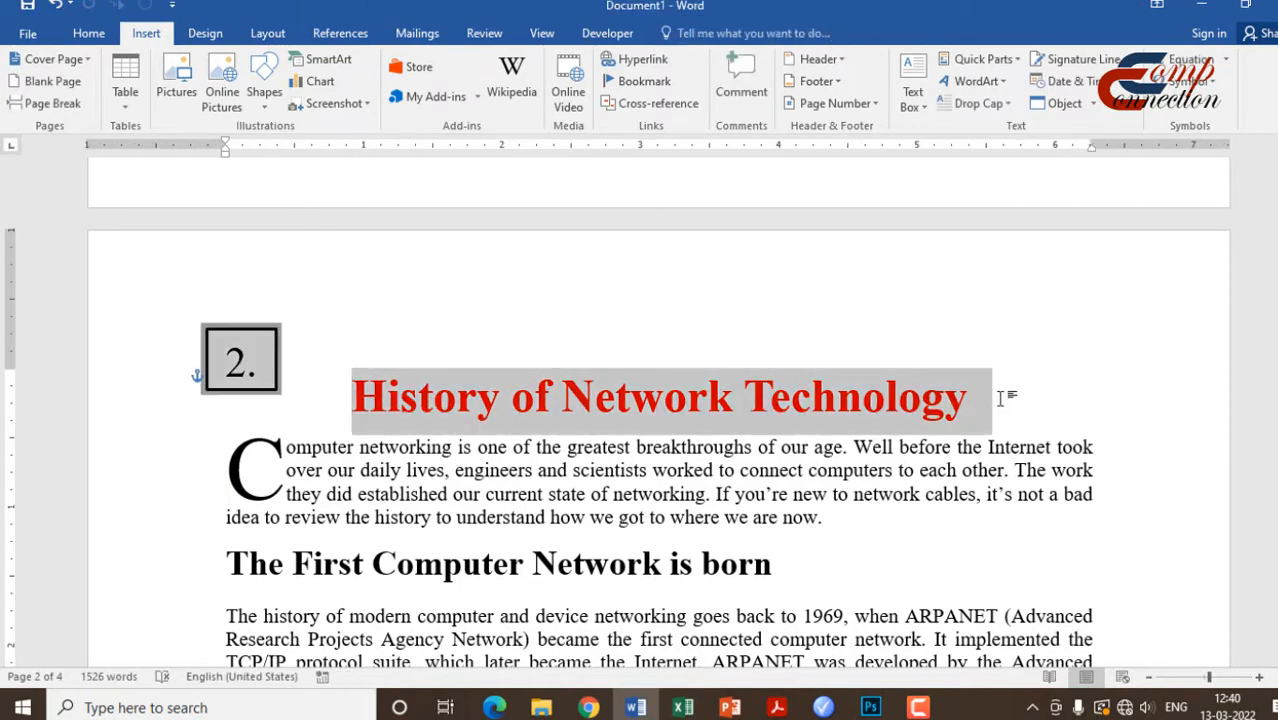
left_click(833, 511)
scroll(833, 511, "down", 20)
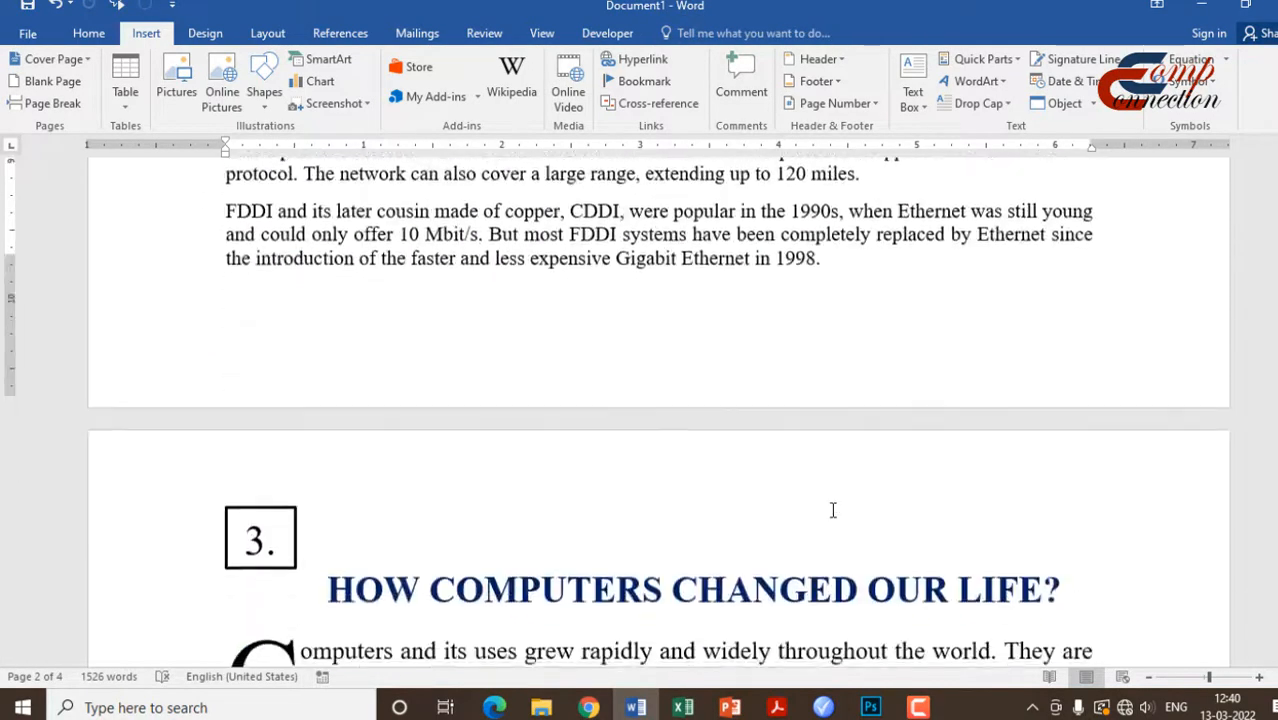
left_click_drag(331, 576, 976, 577)
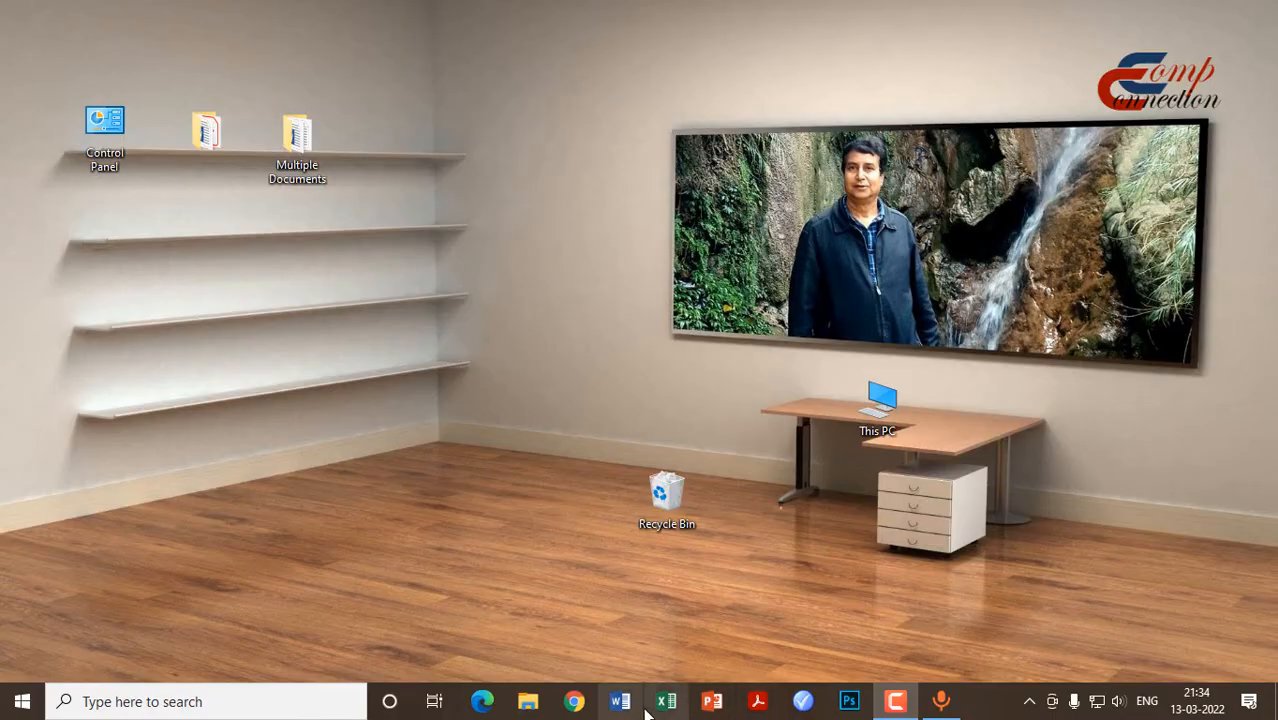
- Create a blank document in Word and open the Desktop's Multiple Documents folder as the source for inserting text from files
left_click(630, 705)
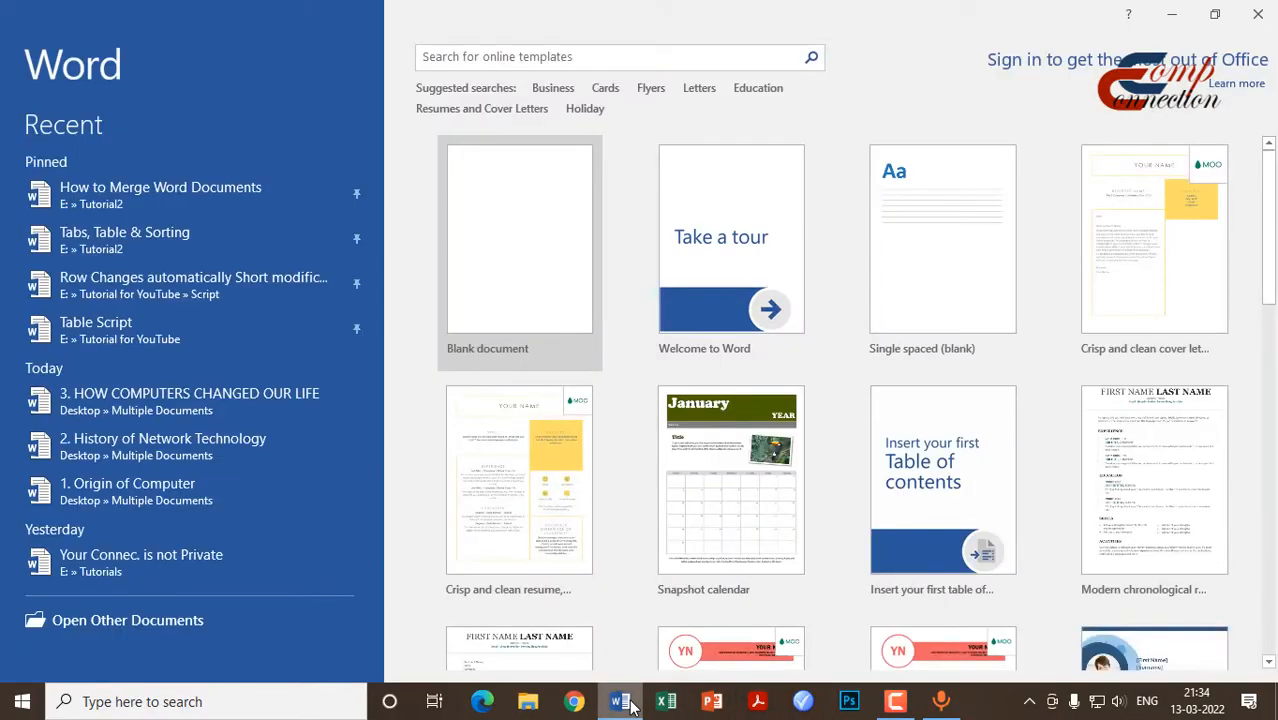
left_click(516, 317)
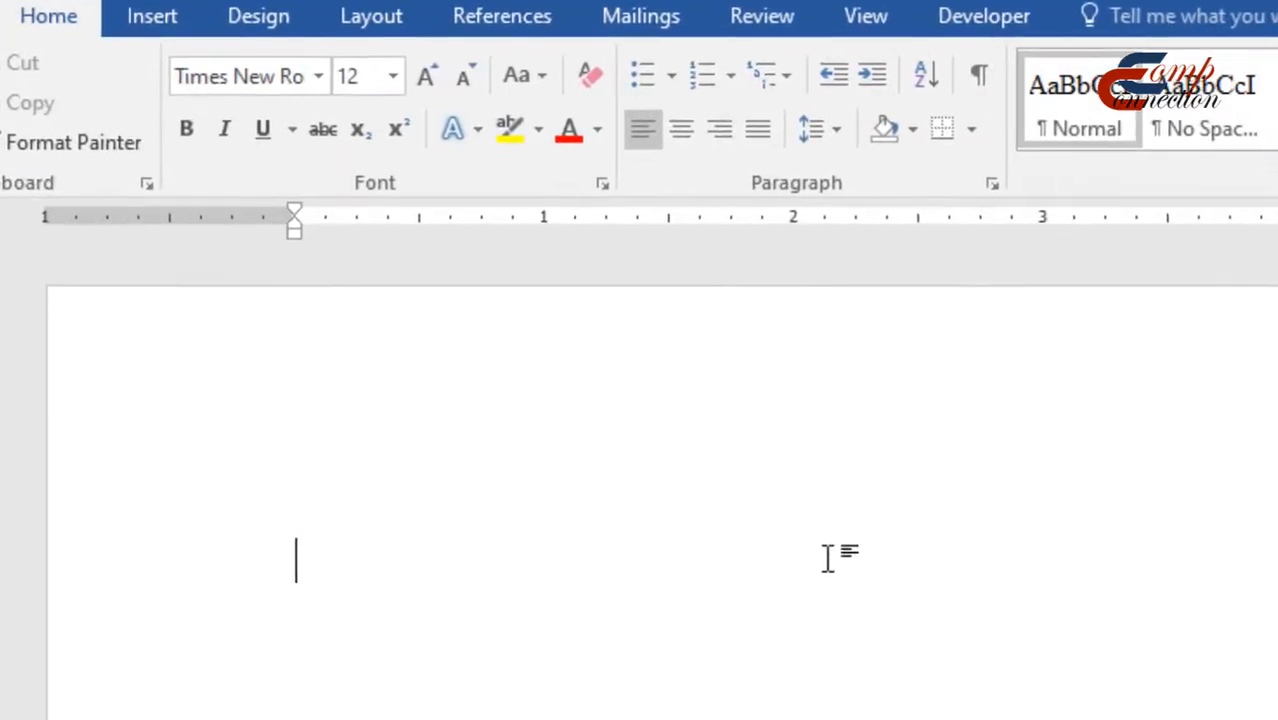
left_click(169, 30)
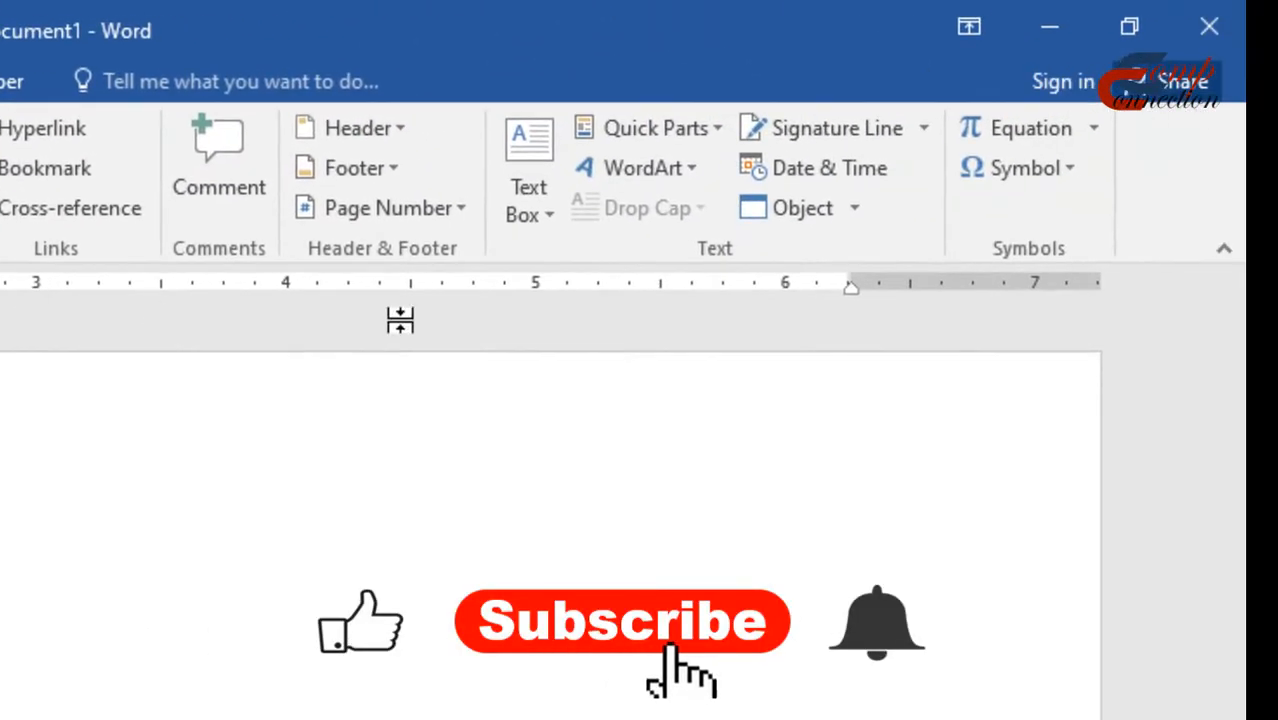
left_click(853, 211)
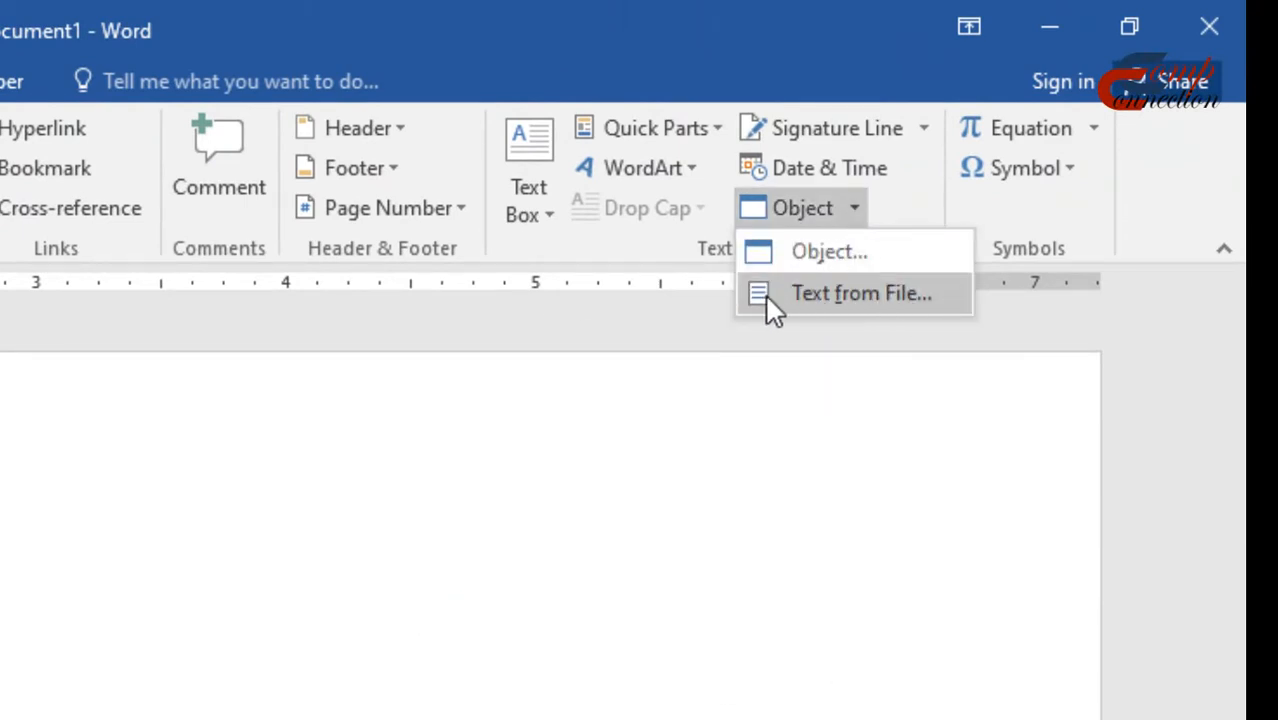
left_click(896, 294)
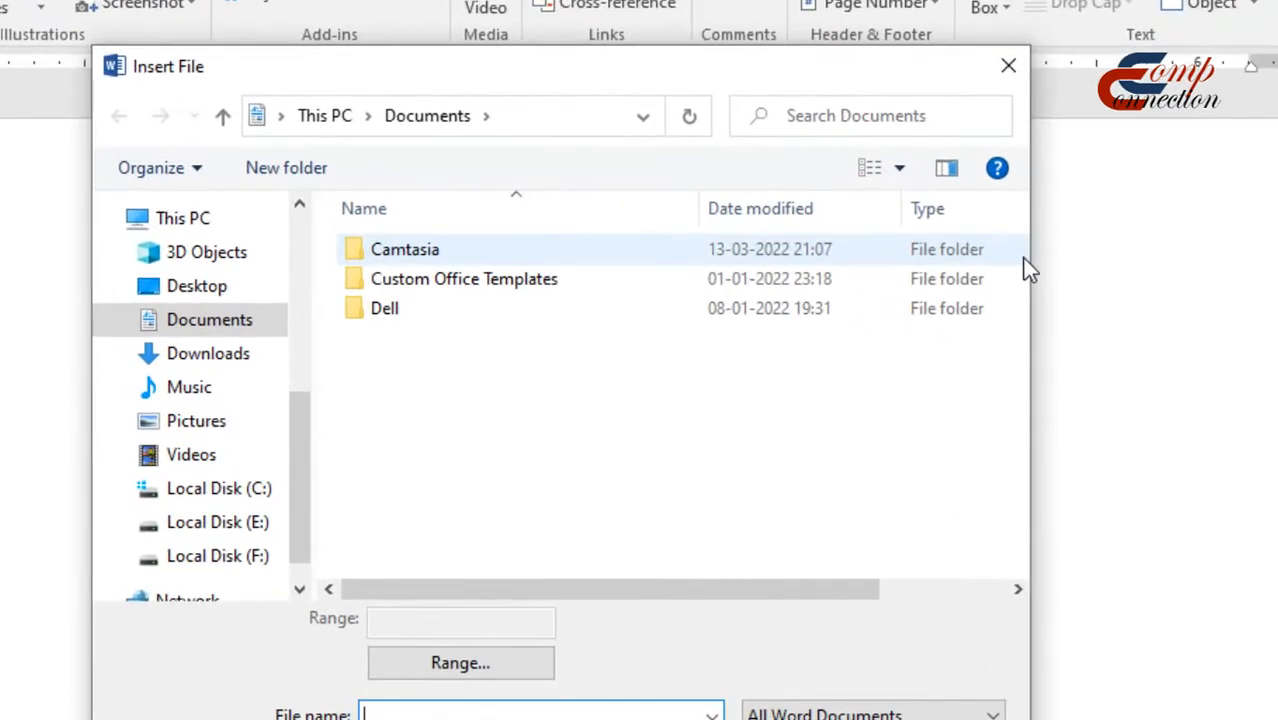
left_click(212, 288)
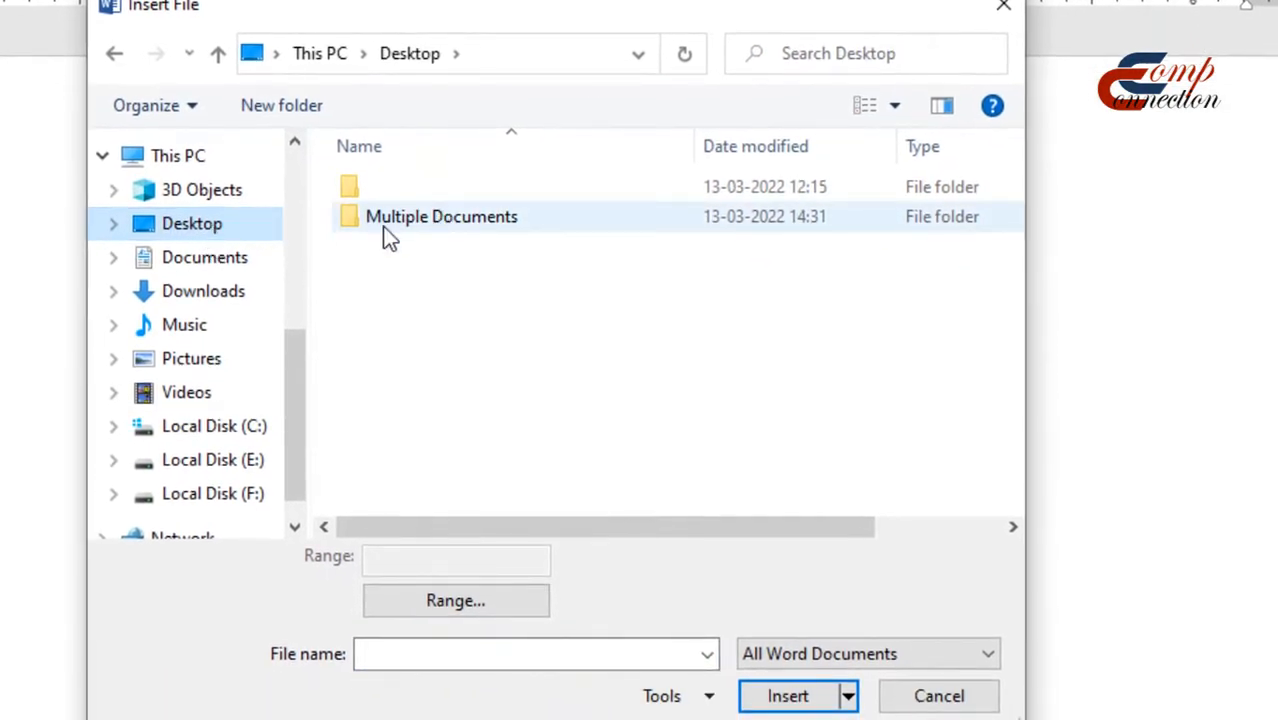
double_click(486, 222)
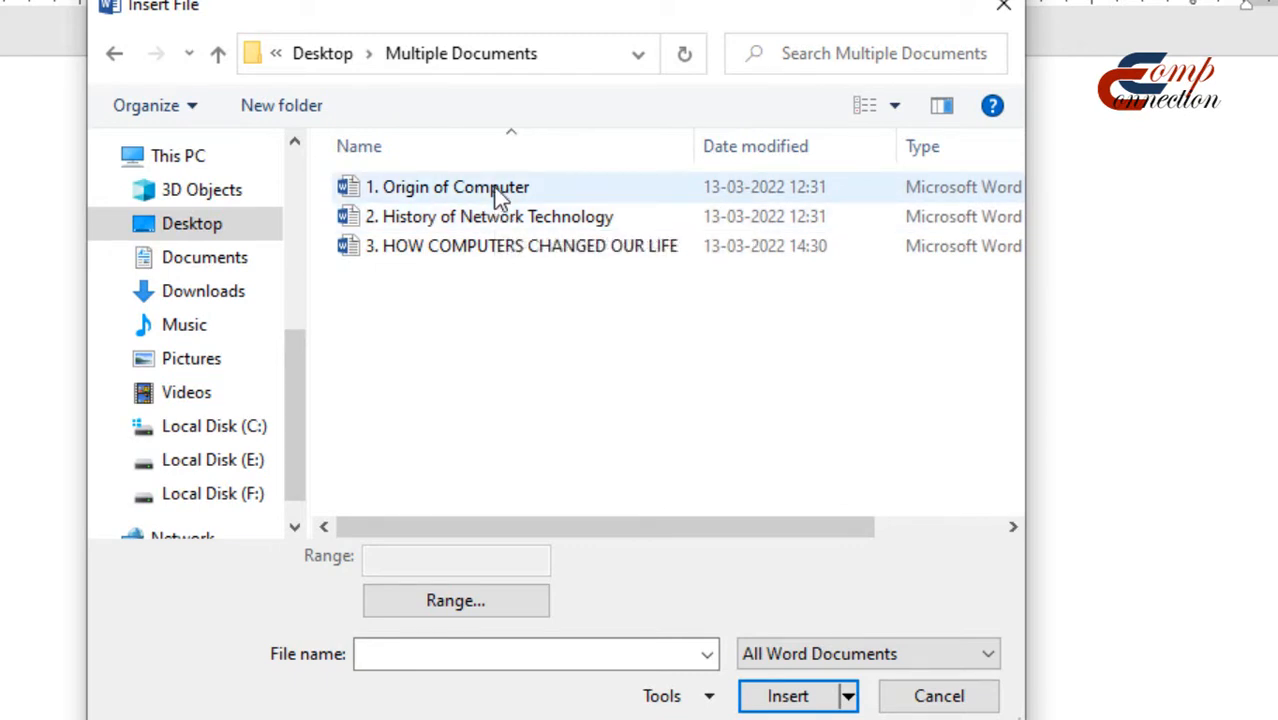
left_click(500, 197)
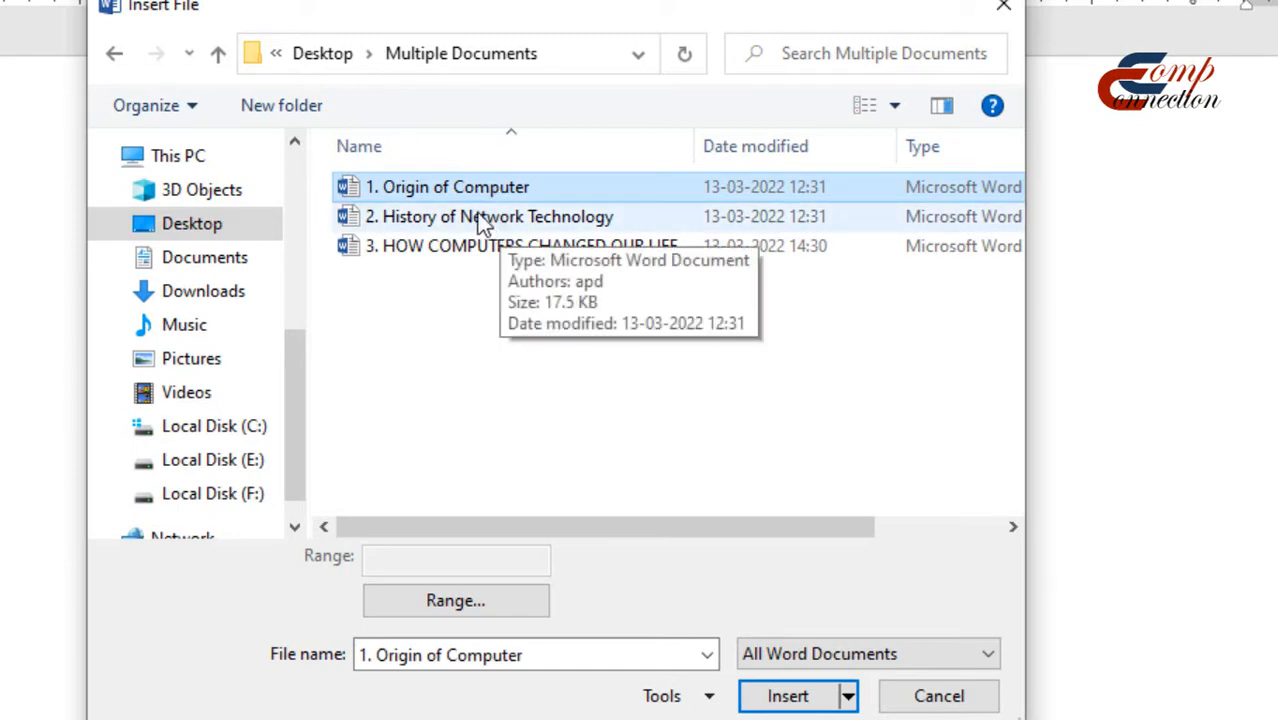
left_click(480, 222, "ctrl")
left_click(483, 246, "ctrl")
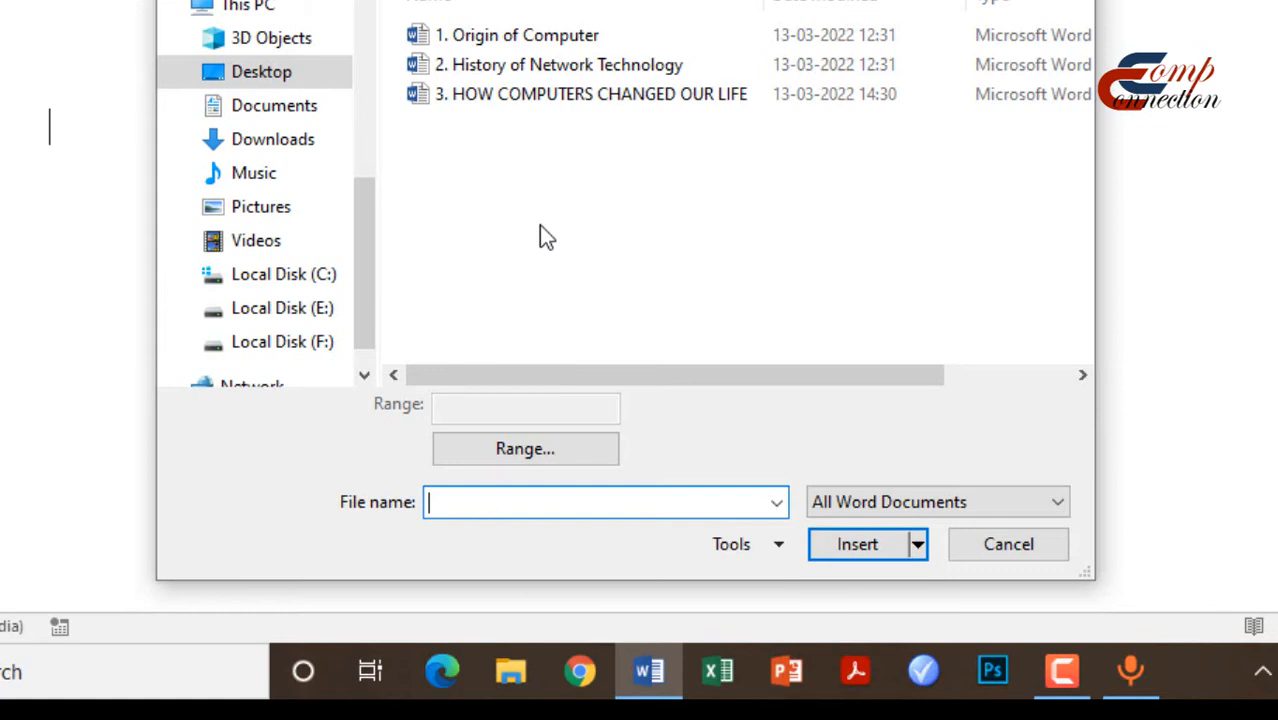
left_click(520, 64)
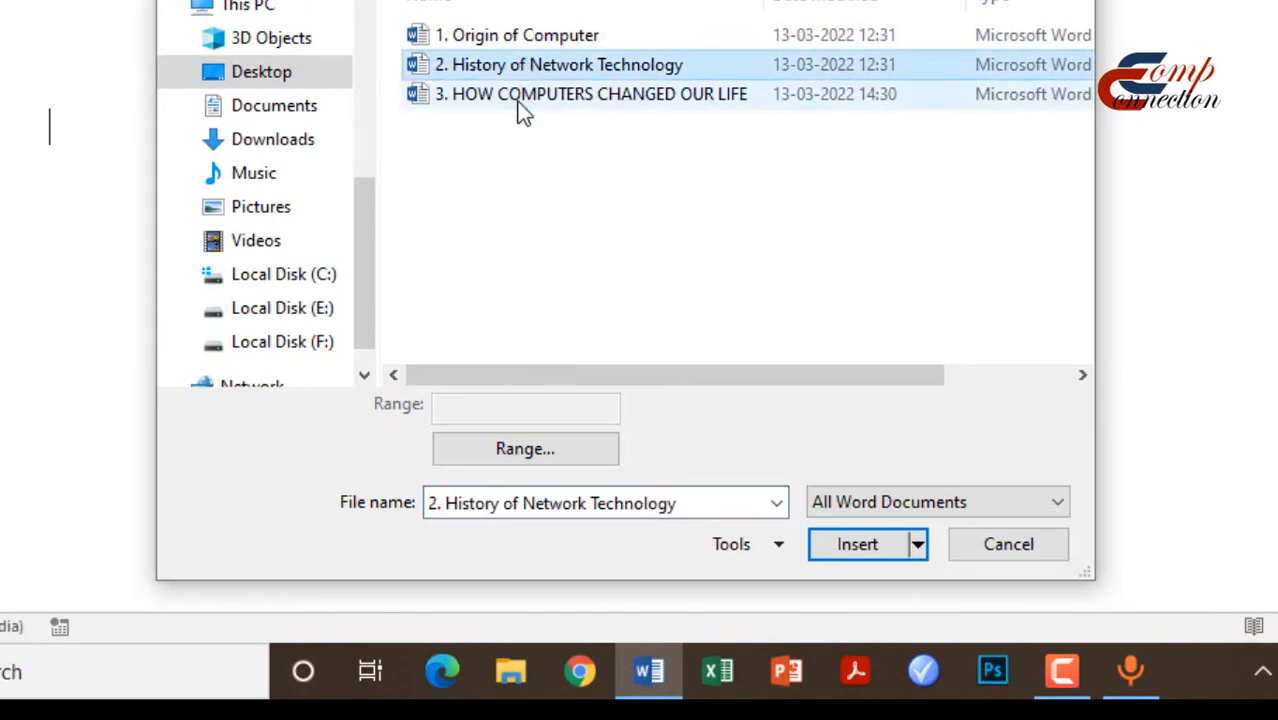
left_click(519, 100)
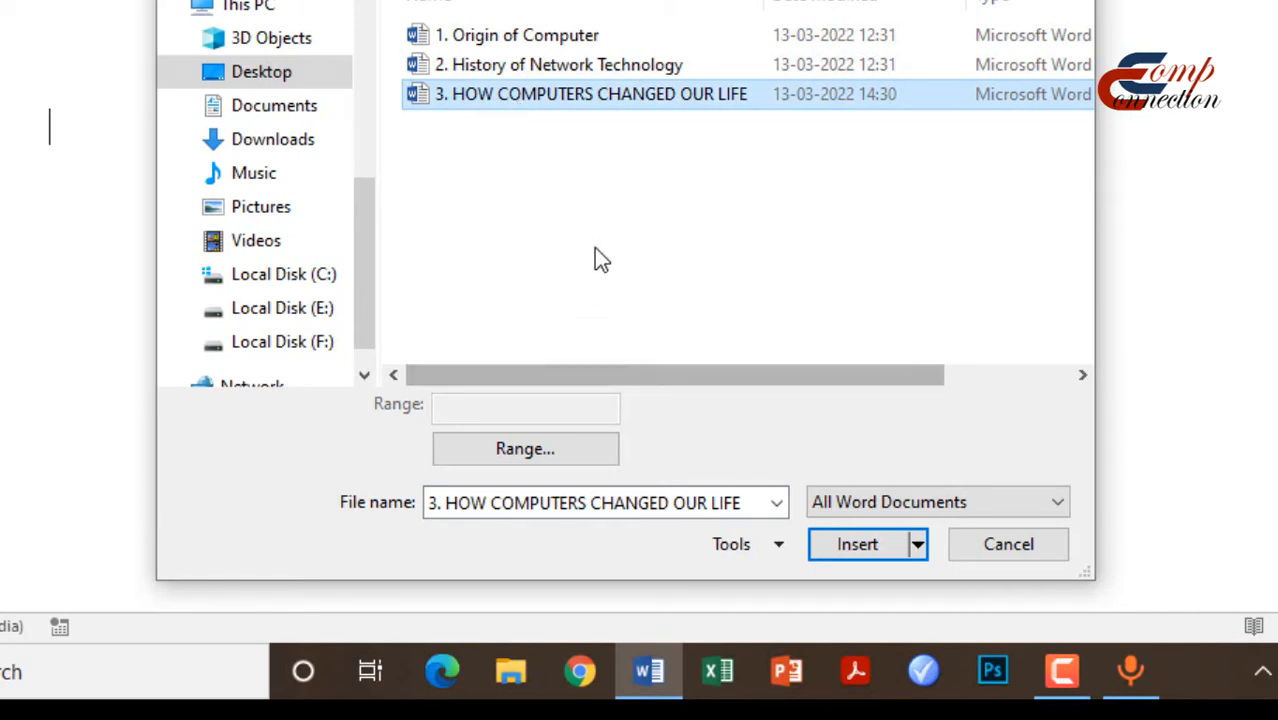
left_click(571, 38)
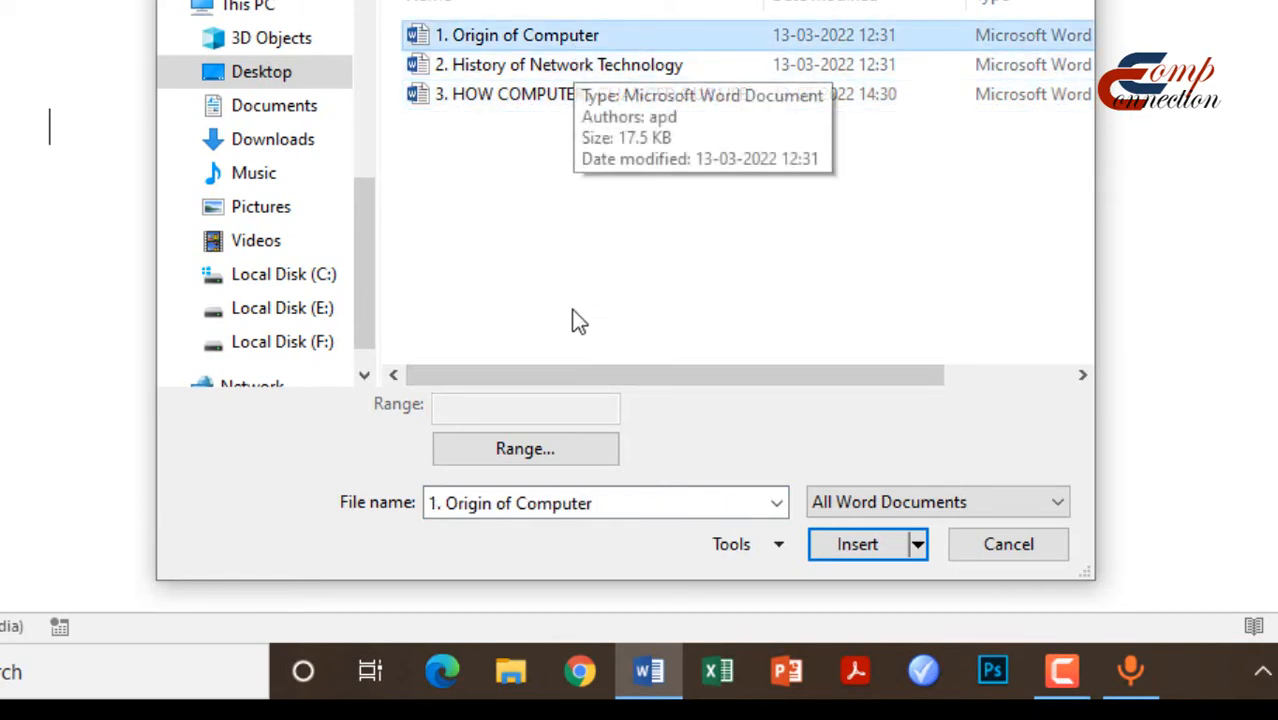
- Insert the text of HOW COMPUTERS CHANGED OUR LIFE, History of Network Technology and Origin of Computer, selected in that order, and place the cursor after the last paragraph
left_click(524, 99)
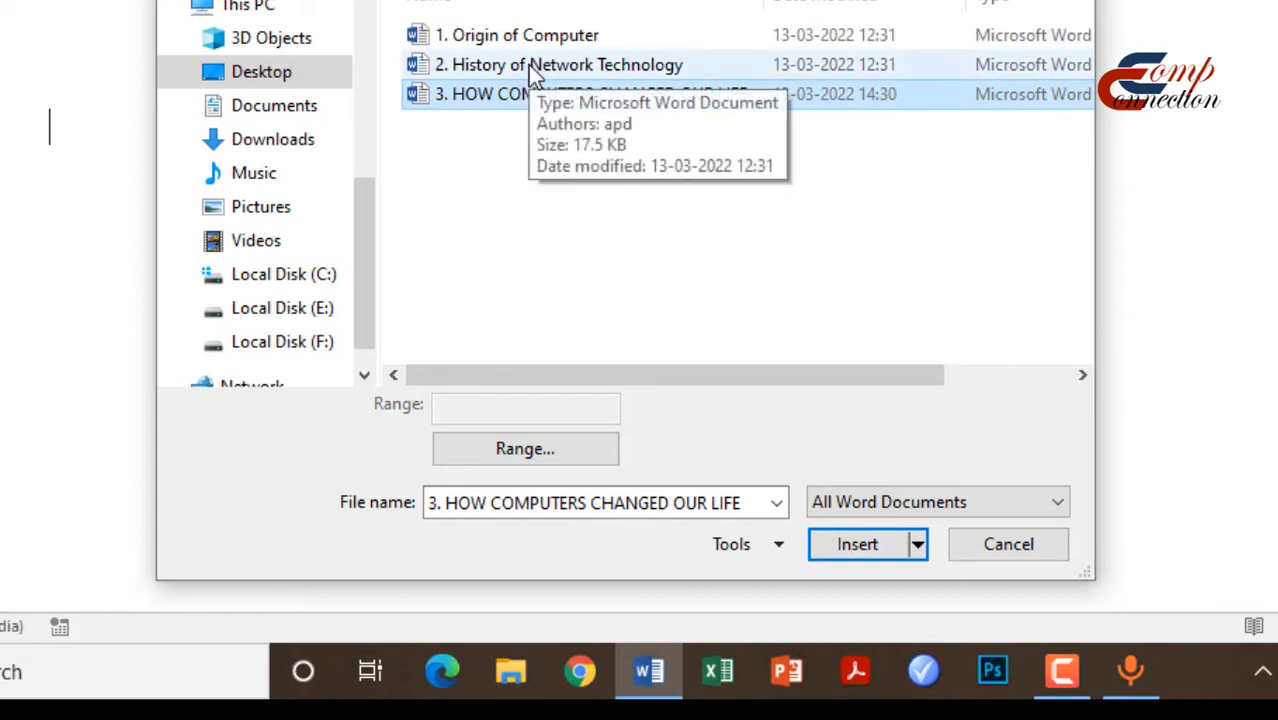
left_click(528, 65, "ctrl")
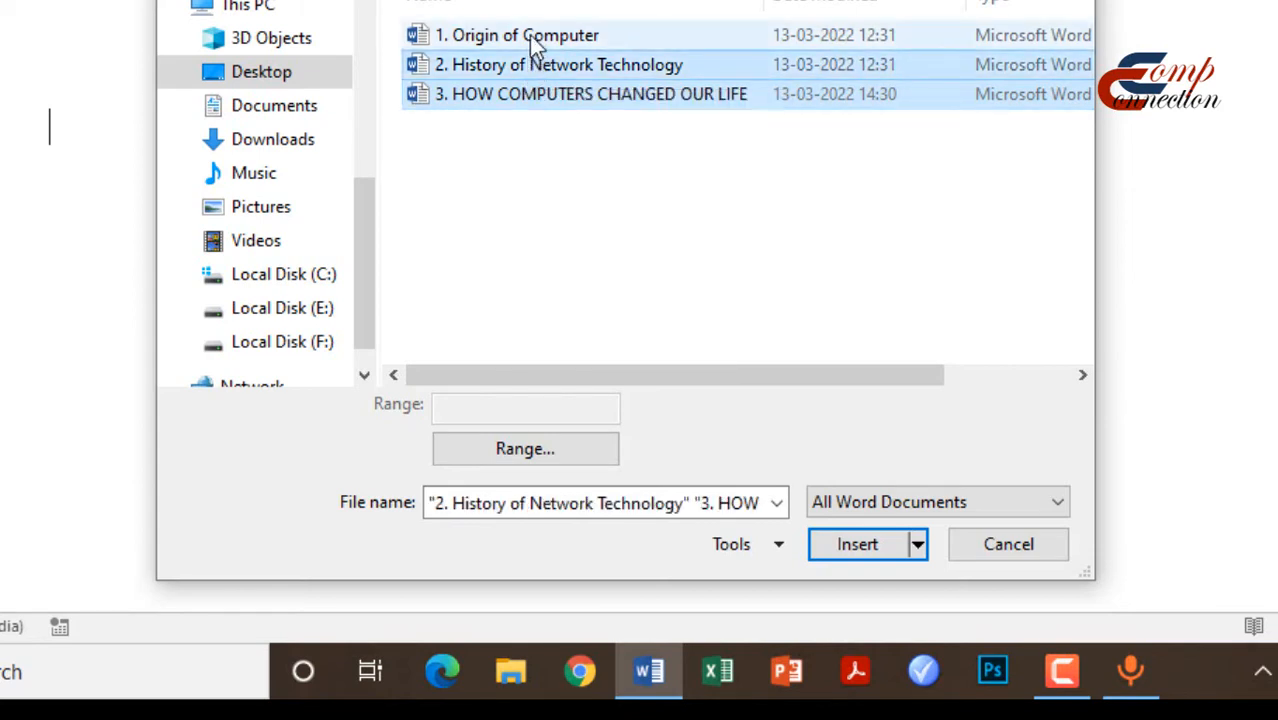
left_click(533, 40, "ctrl")
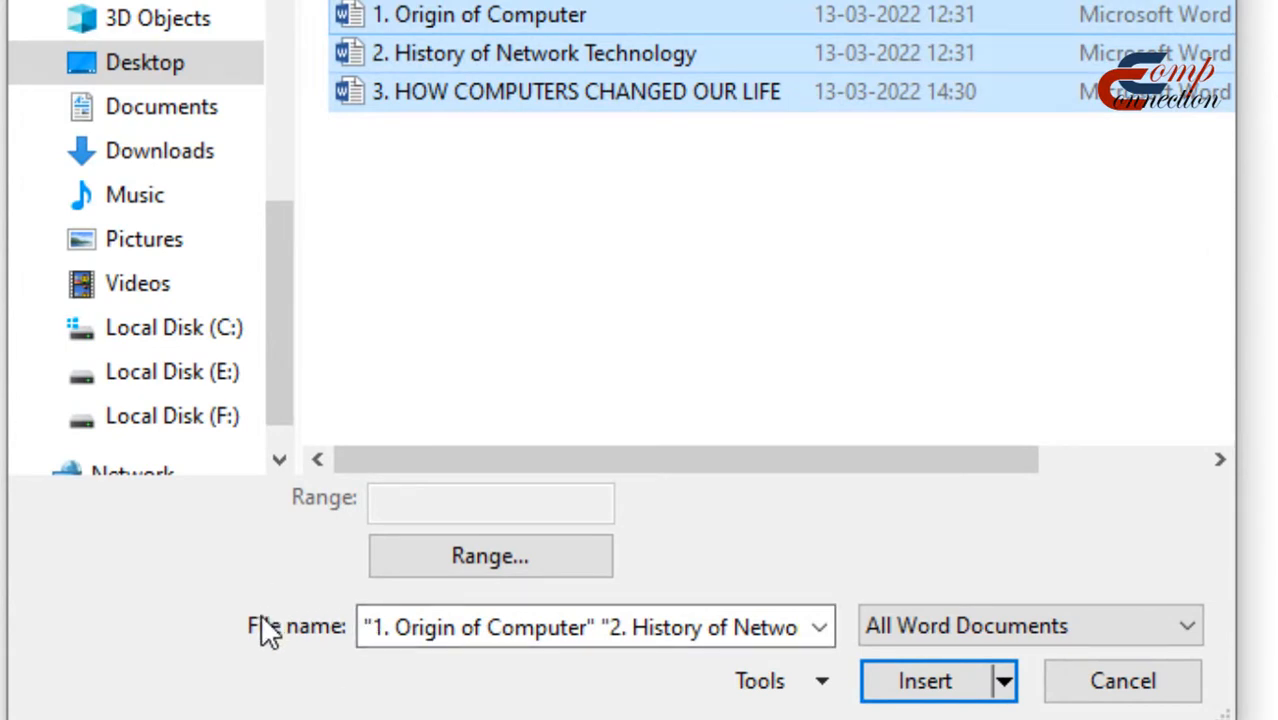
left_click(950, 690)
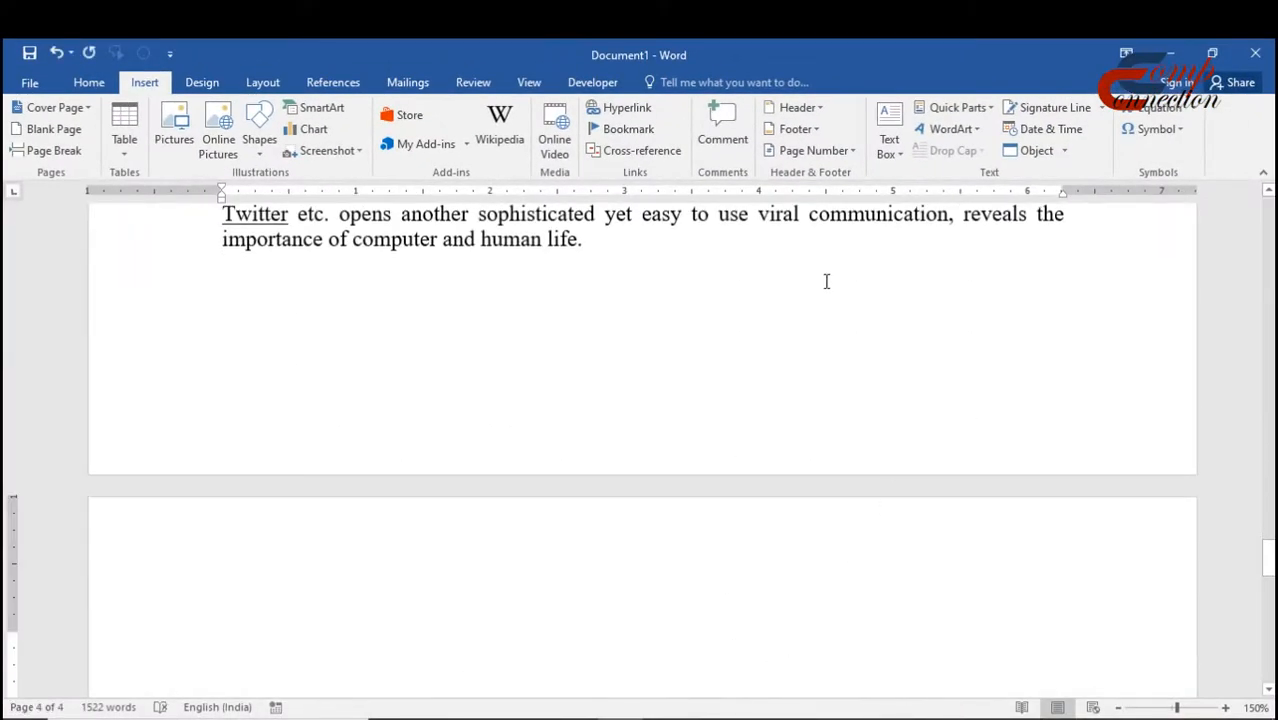
left_click(809, 264)
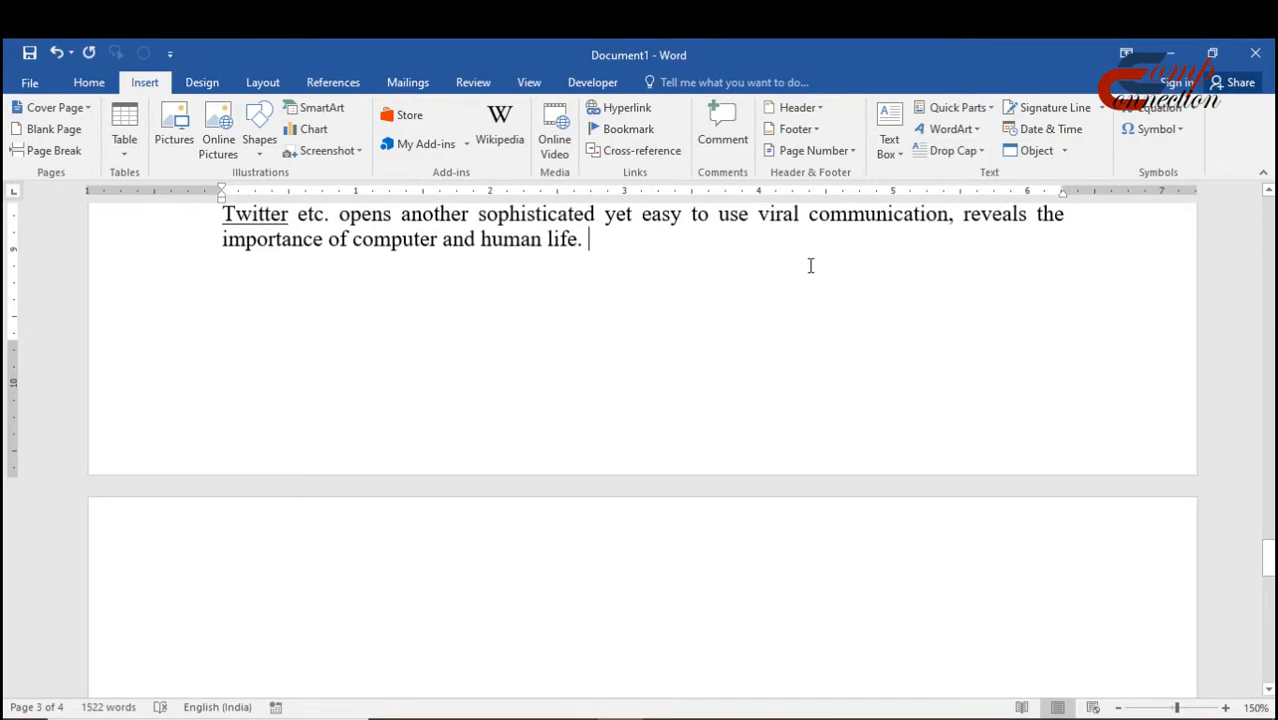
- Delete the blank page after the last paragraph of the merged document
key("Delete")
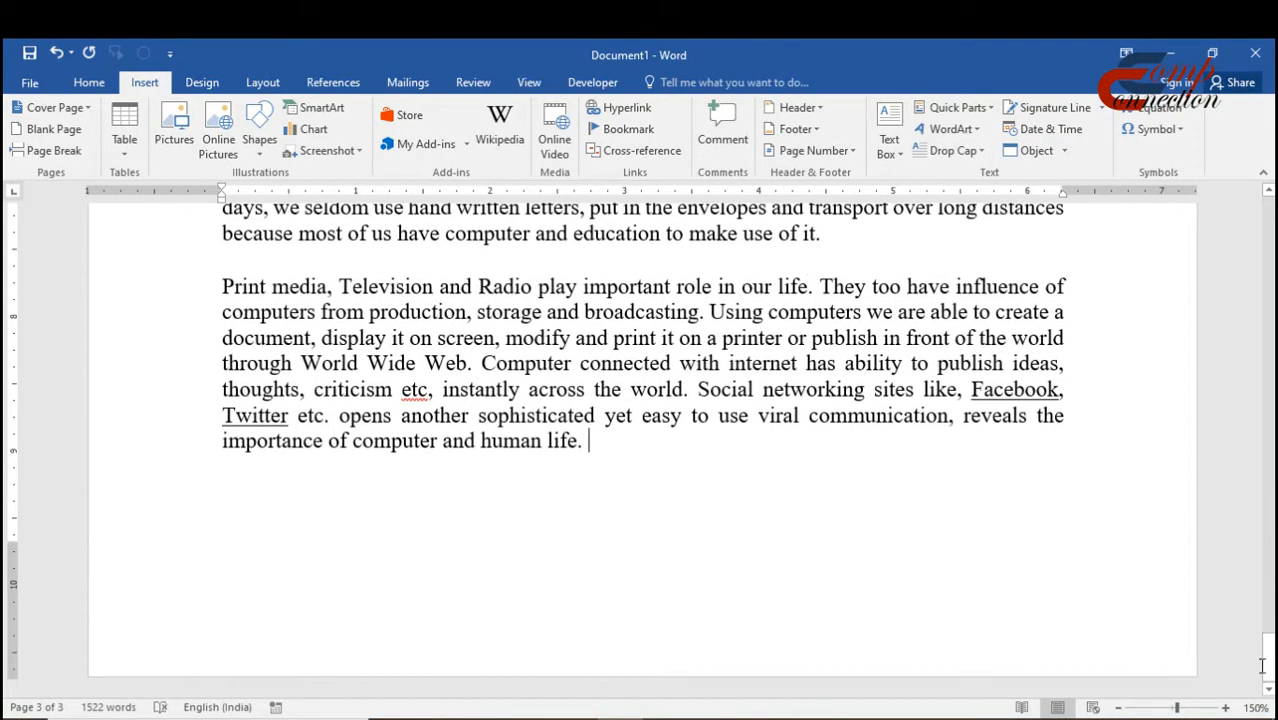
- Review the merged document from the first page through chapters 1, 2 and 3, checking the chapter order, headings and formatting
left_click_drag(1262, 665, 1255, 222)
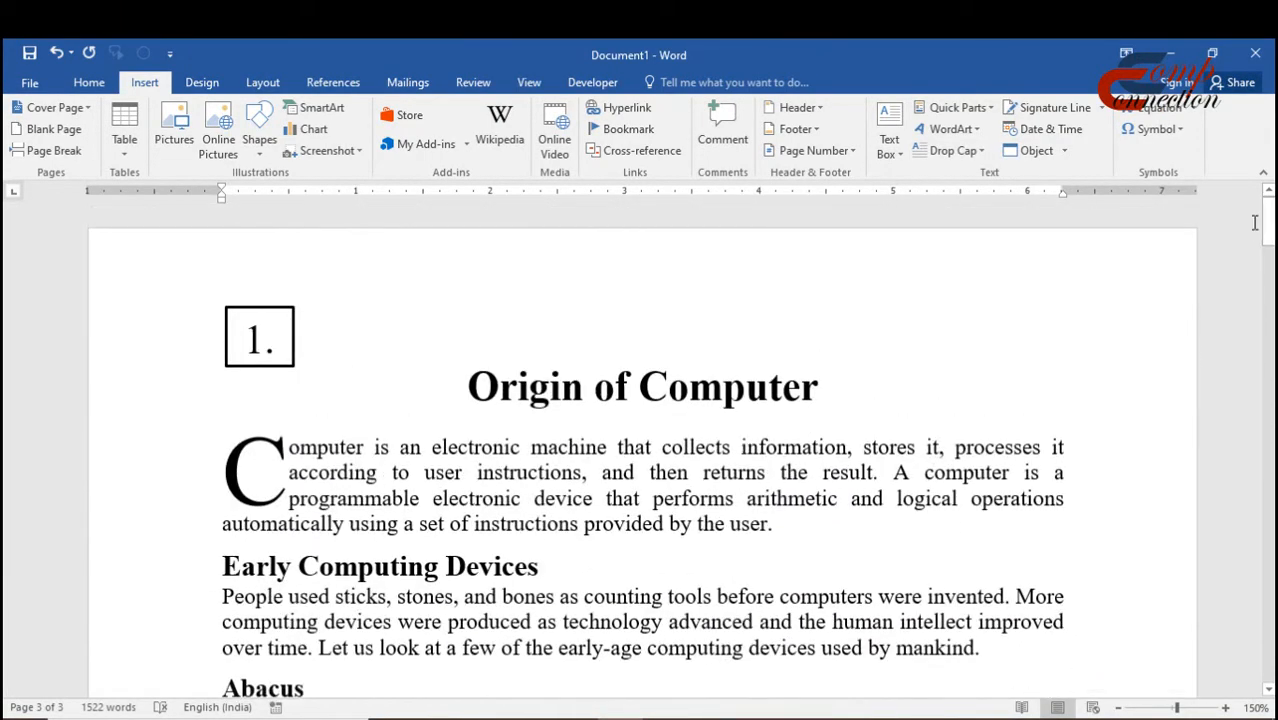
scroll(814, 537, "down", 18)
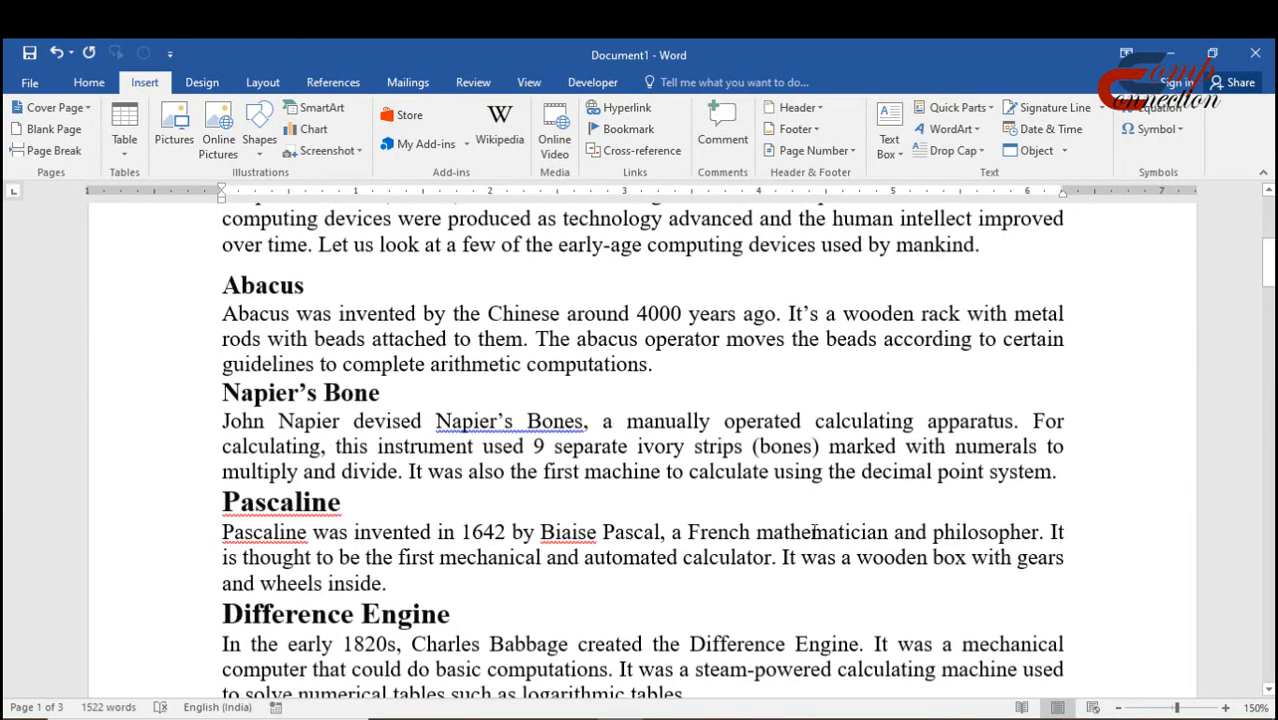
scroll(814, 531, "down", 5)
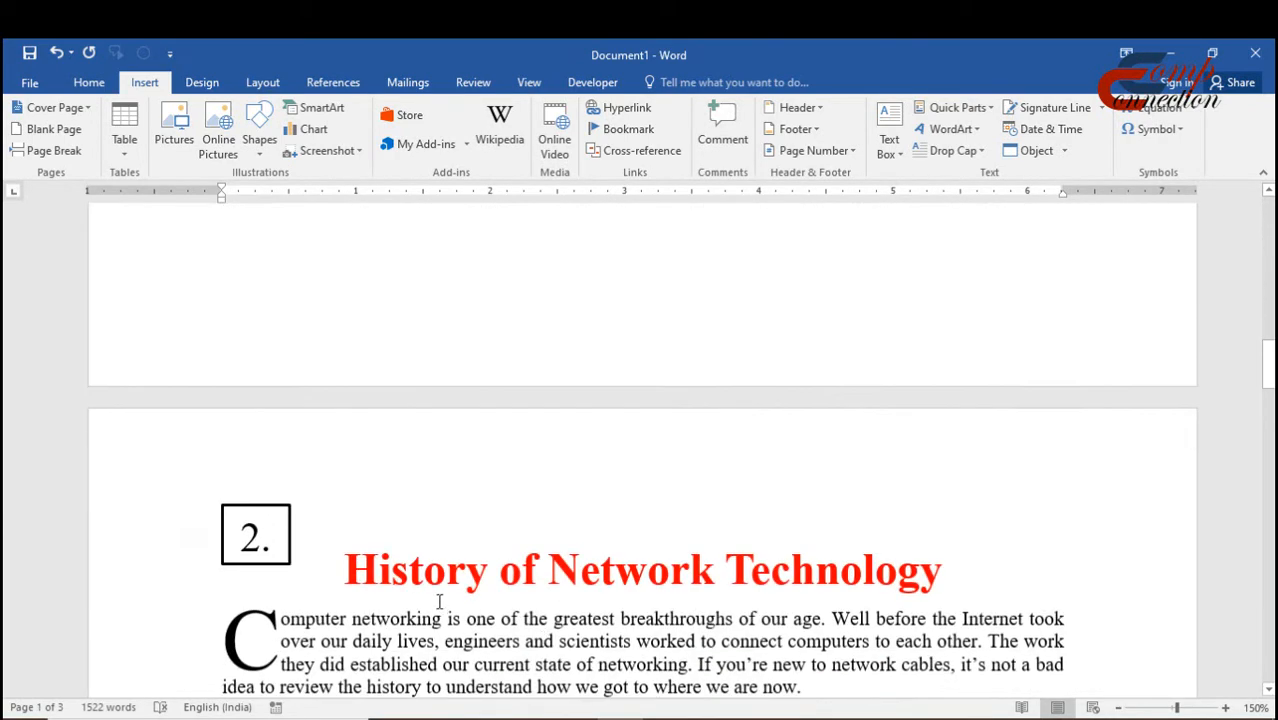
left_click_drag(378, 568, 941, 562)
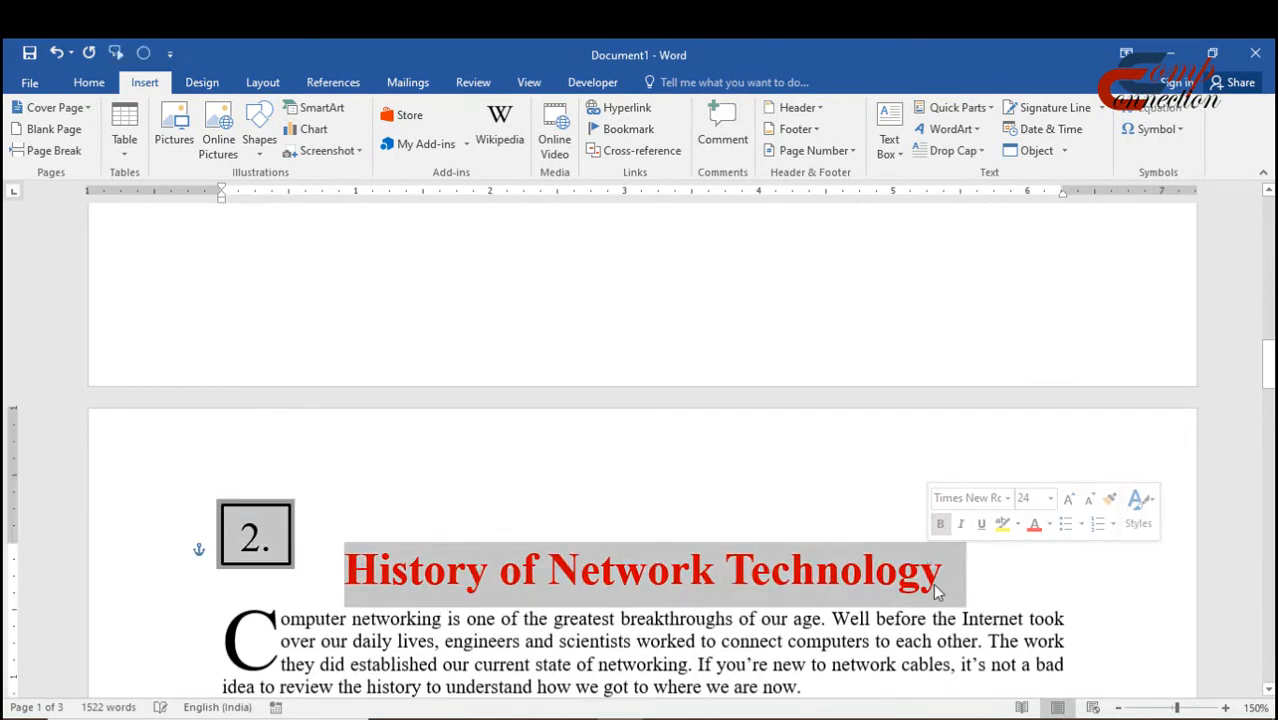
scroll(940, 570, "down", 10)
scroll(937, 588, "down", 6)
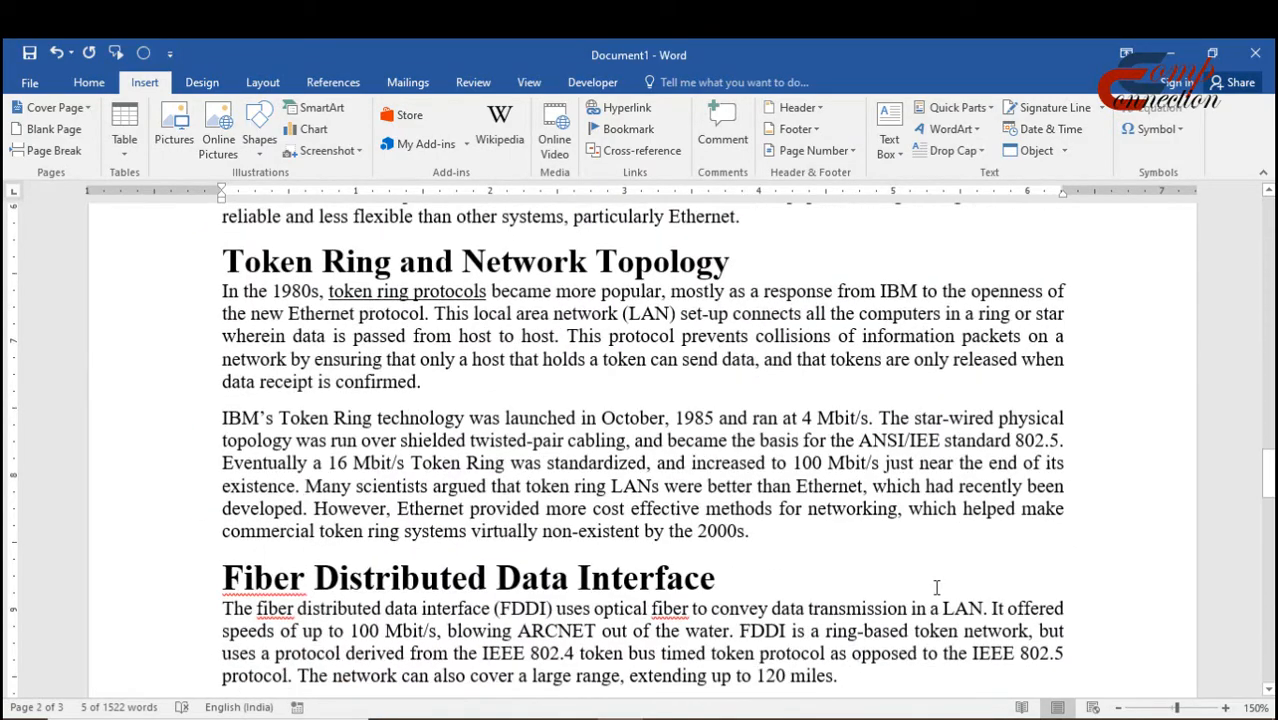
scroll(937, 588, "down", 3)
scroll(937, 588, "down", 2)
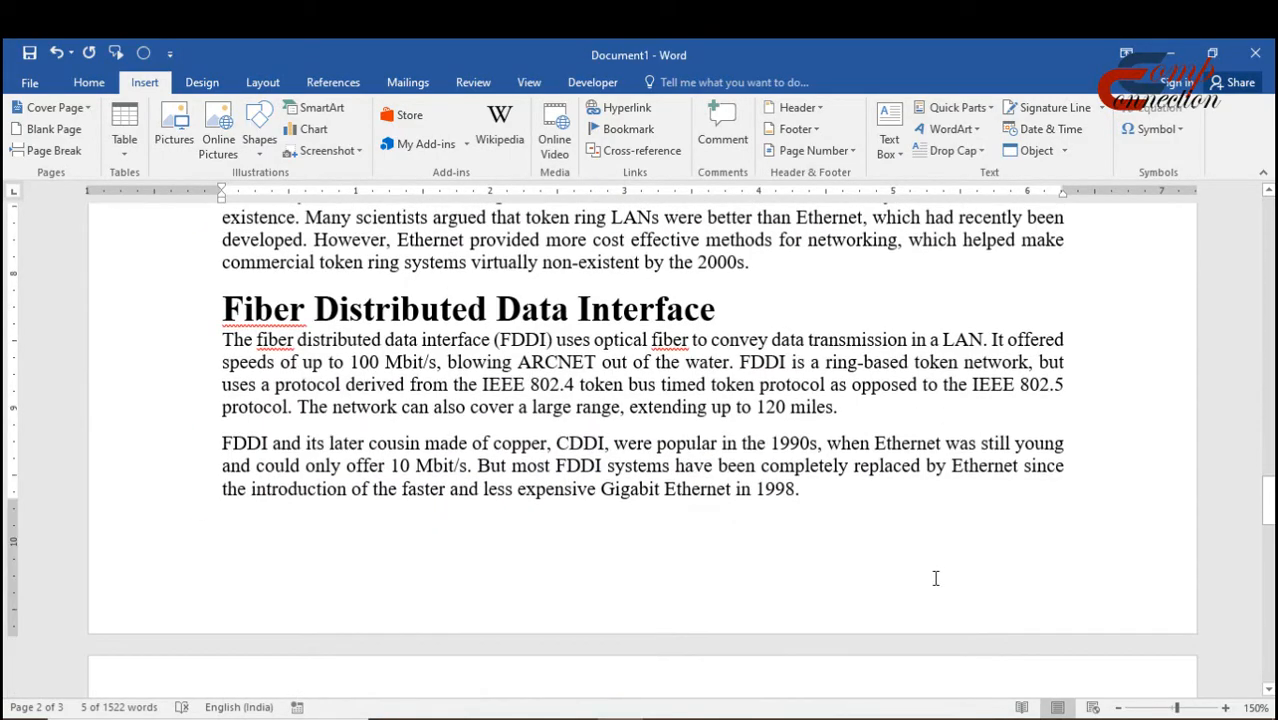
scroll(936, 585, "up", 1)
scroll(936, 580, "down", 3)
scroll(936, 578, "down", 9)
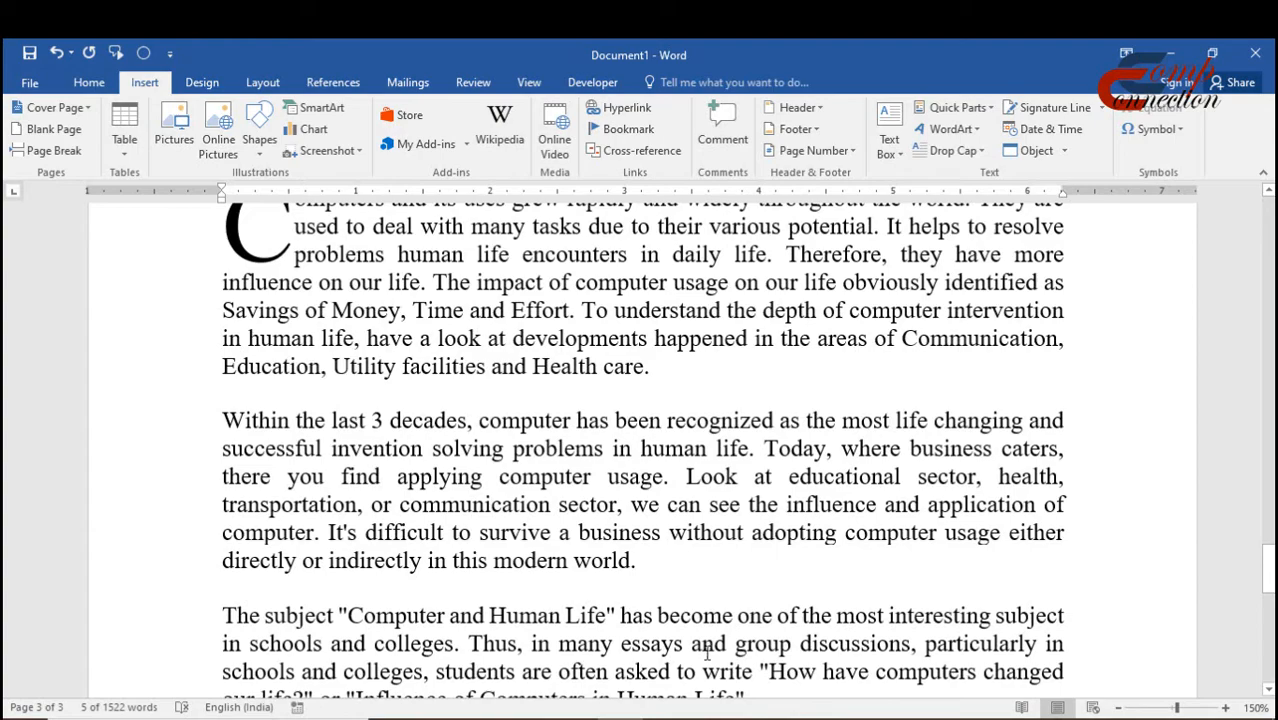
- Place the cursor before the Origin of Computer title on the first page and close the document window
scroll(708, 645, "up", 15)
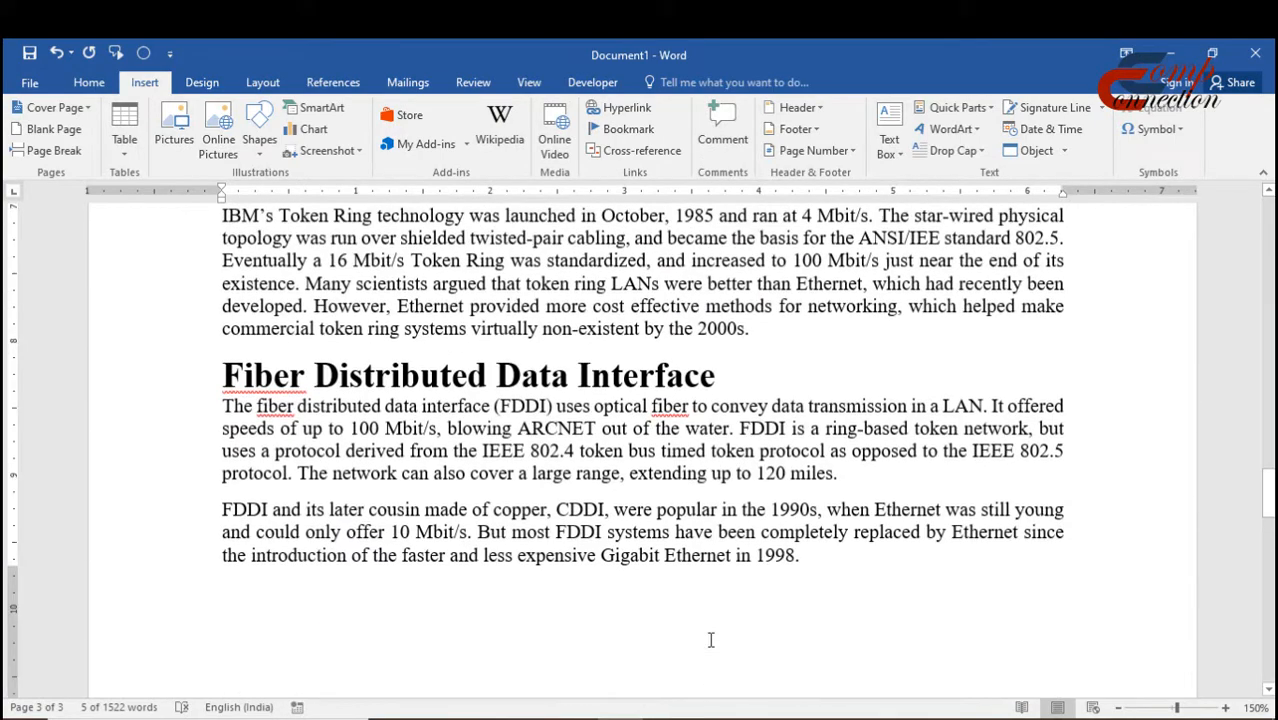
scroll(711, 636, "up", 8)
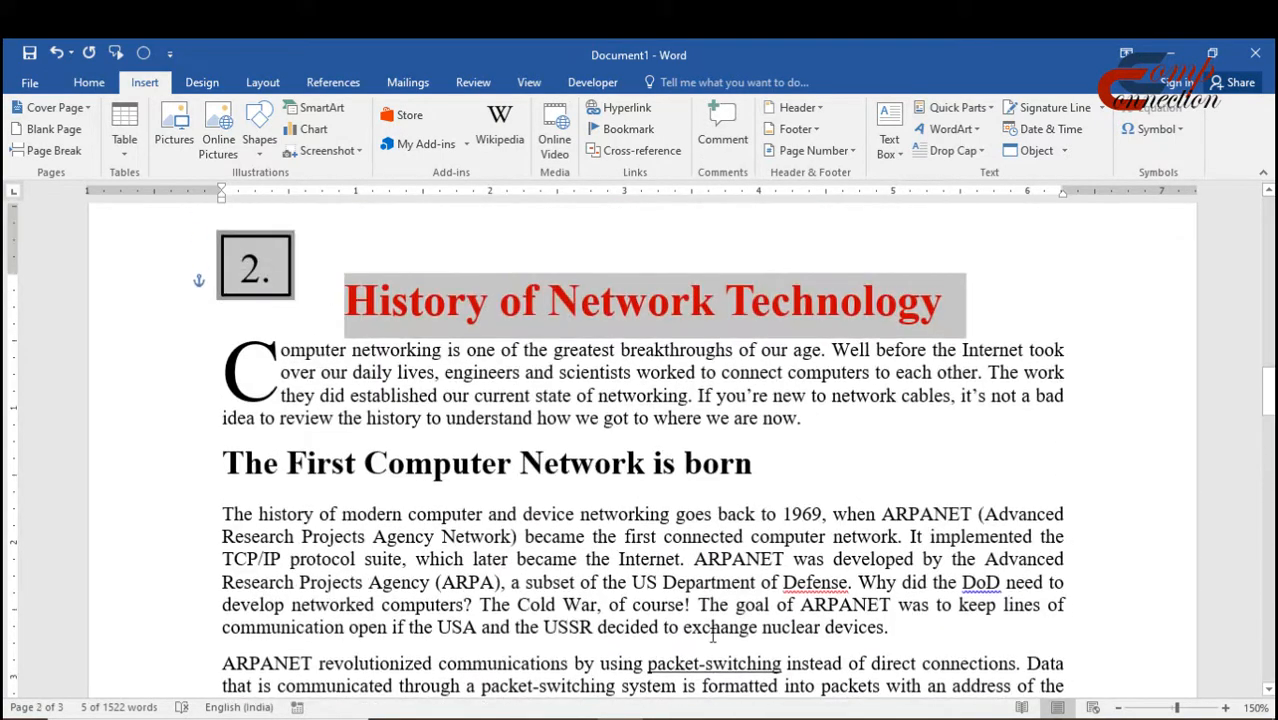
scroll(713, 632, "up", 10)
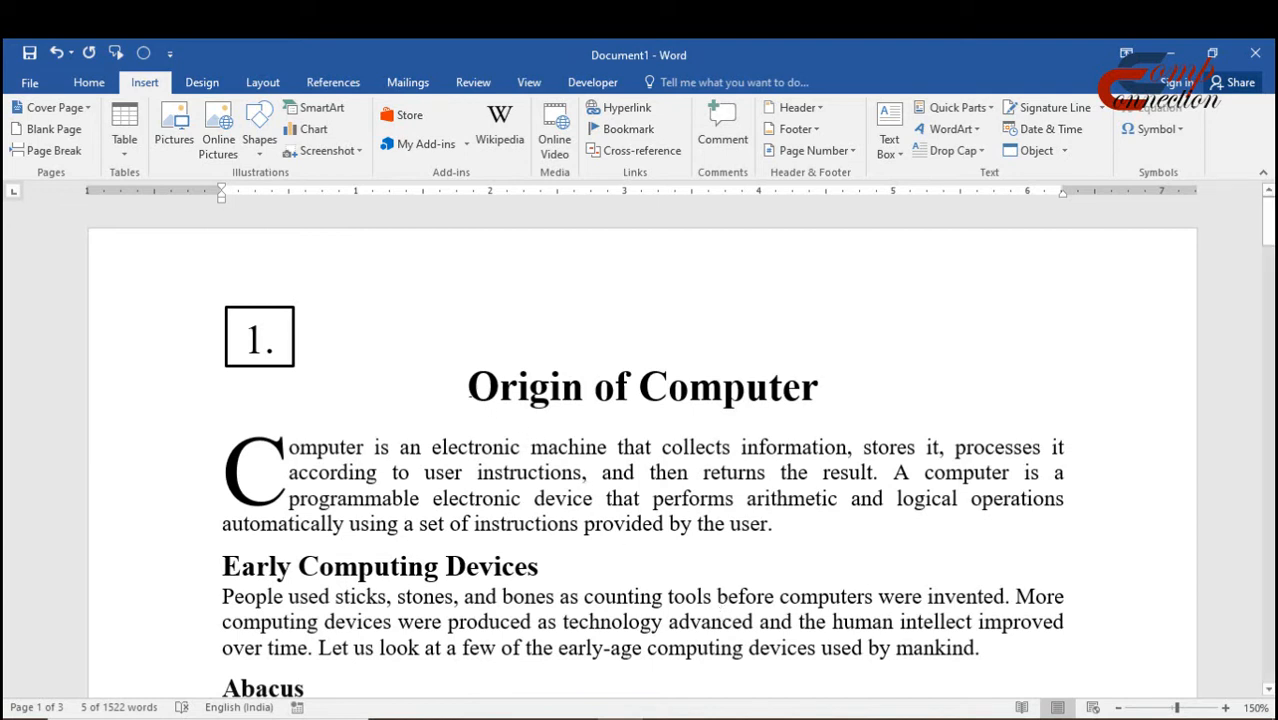
left_click(468, 395)
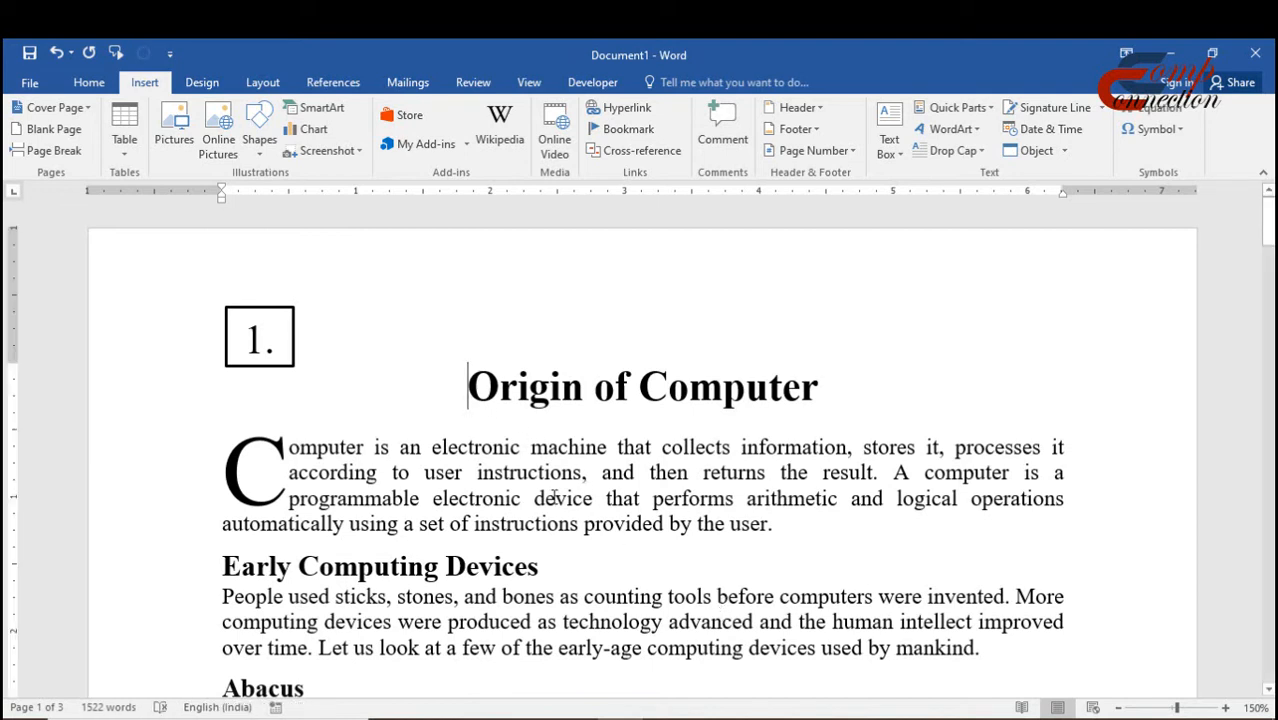
left_click(1256, 58)
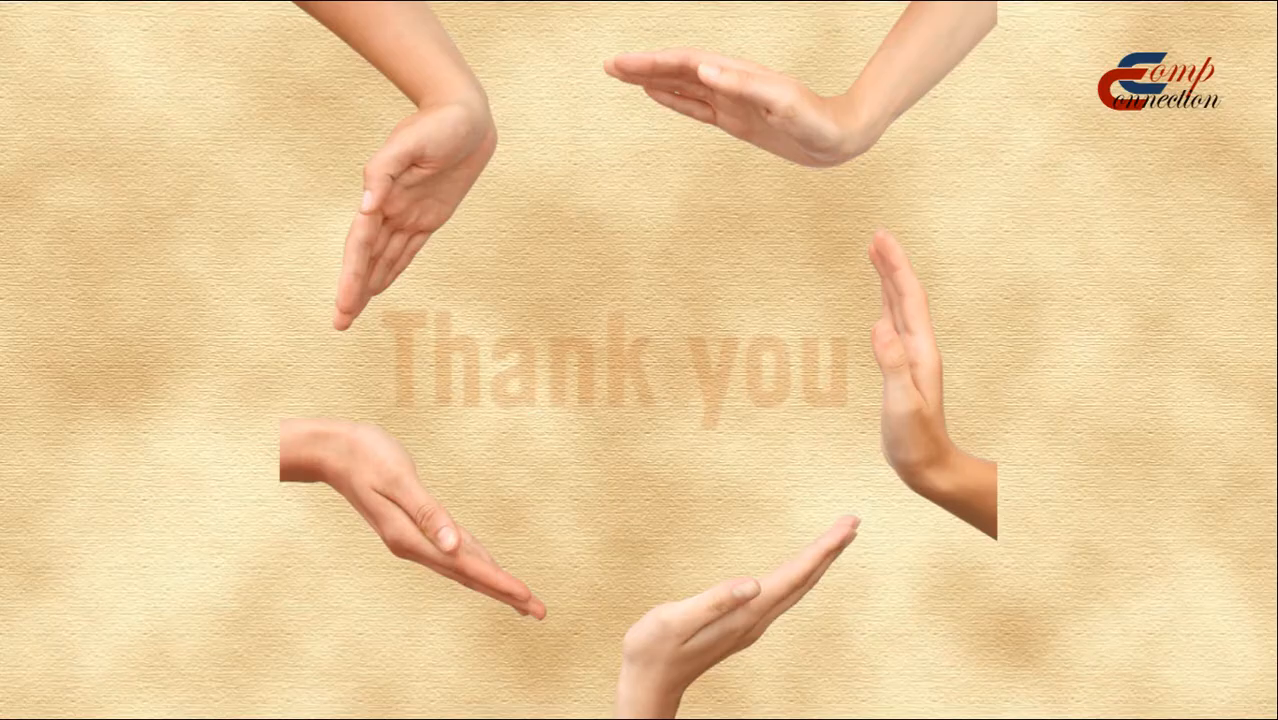